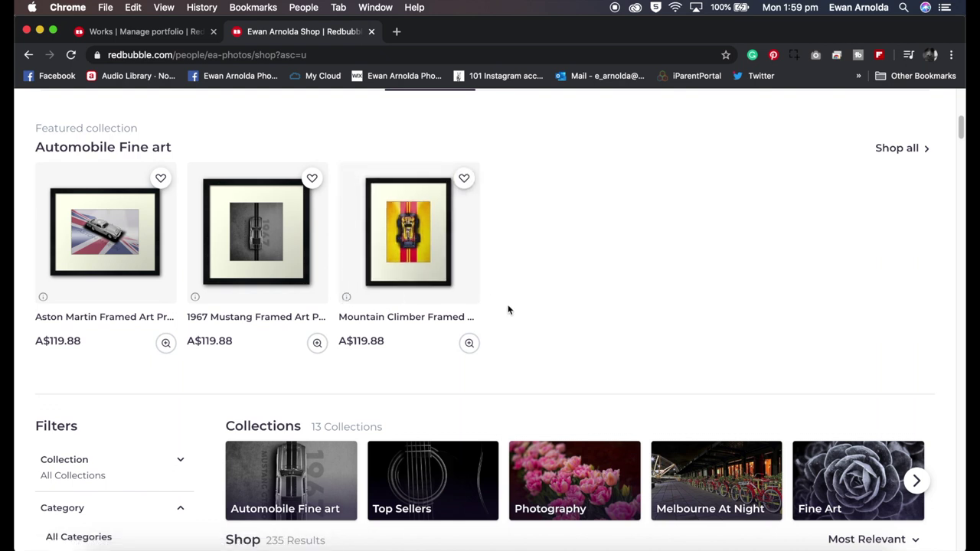
Step: Browse the shop's collections and show the next set of them
scroll(507, 299, down, 1)
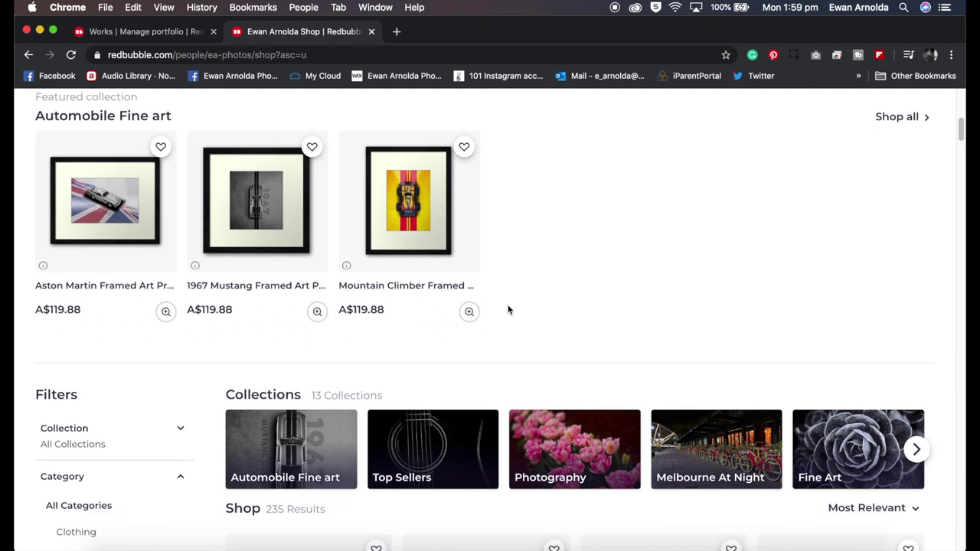
scroll(509, 310, up, 1)
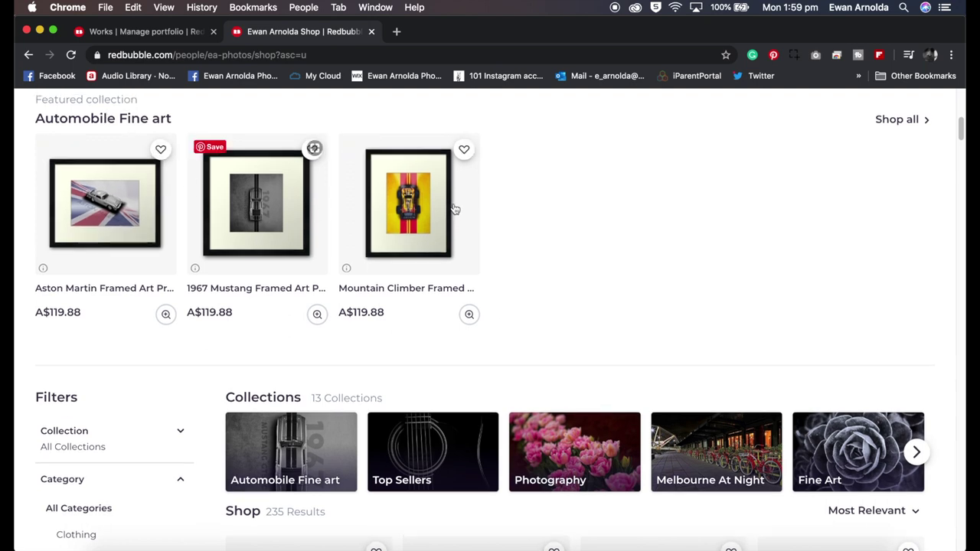
scroll(294, 360, down, 3)
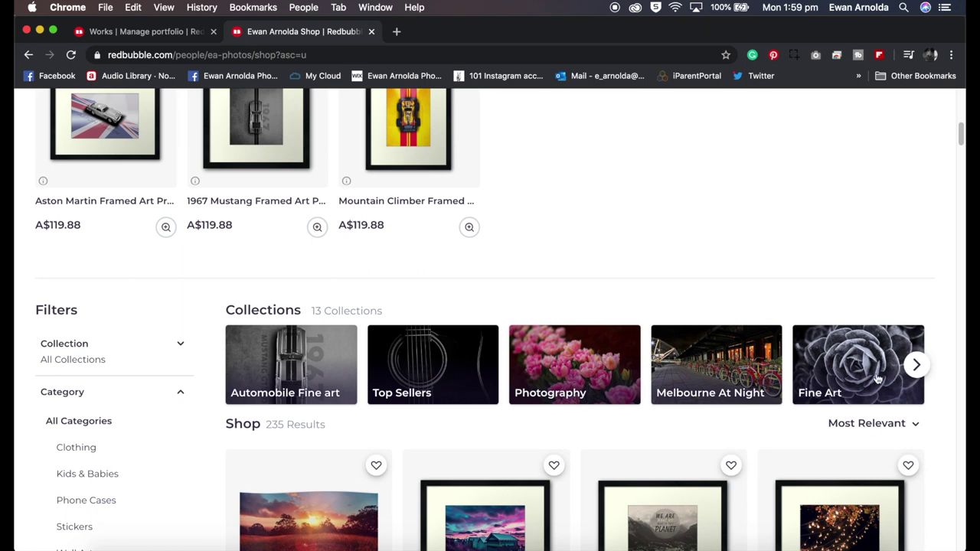
click(919, 369)
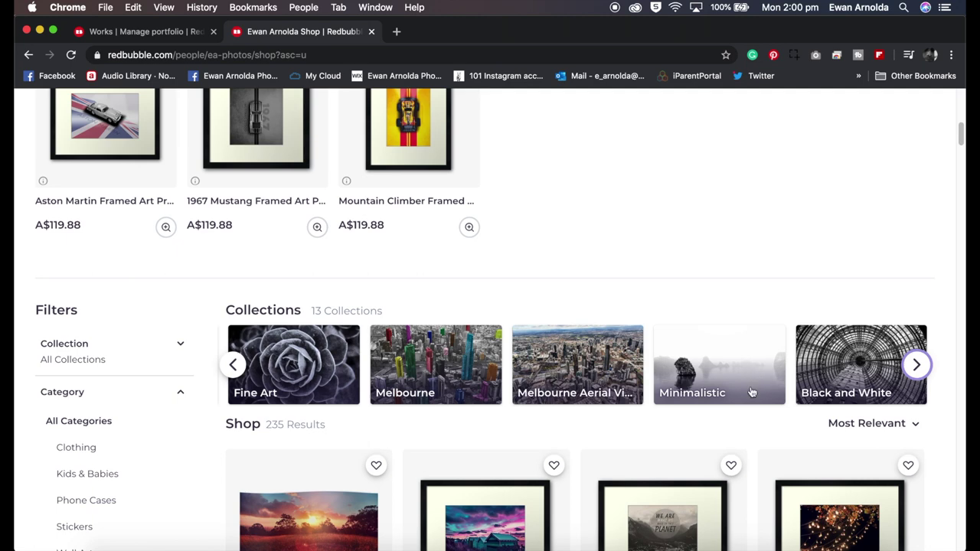
scroll(742, 389, up, 5)
scroll(742, 389, up, 2)
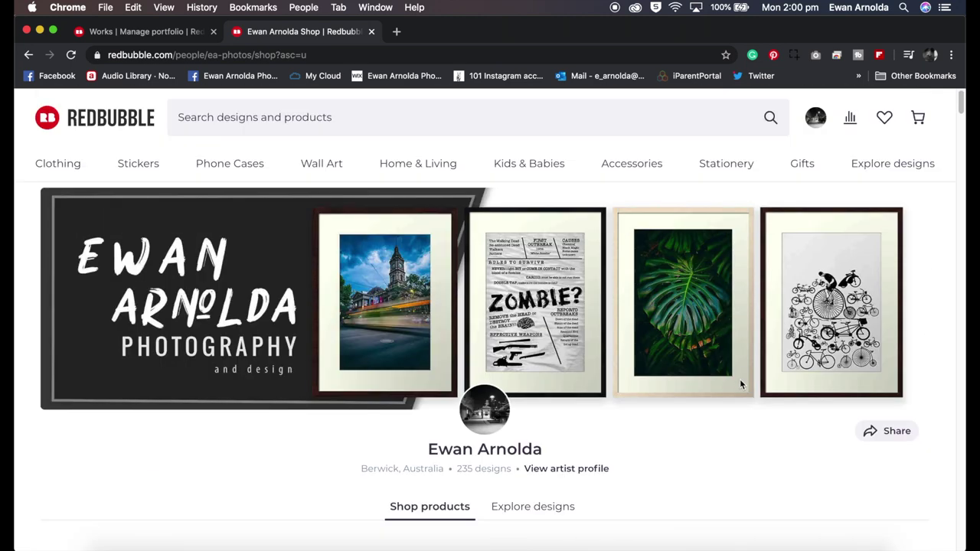
Step: Go to the Manage Portfolio page from the account menu
click(818, 122)
click(772, 317)
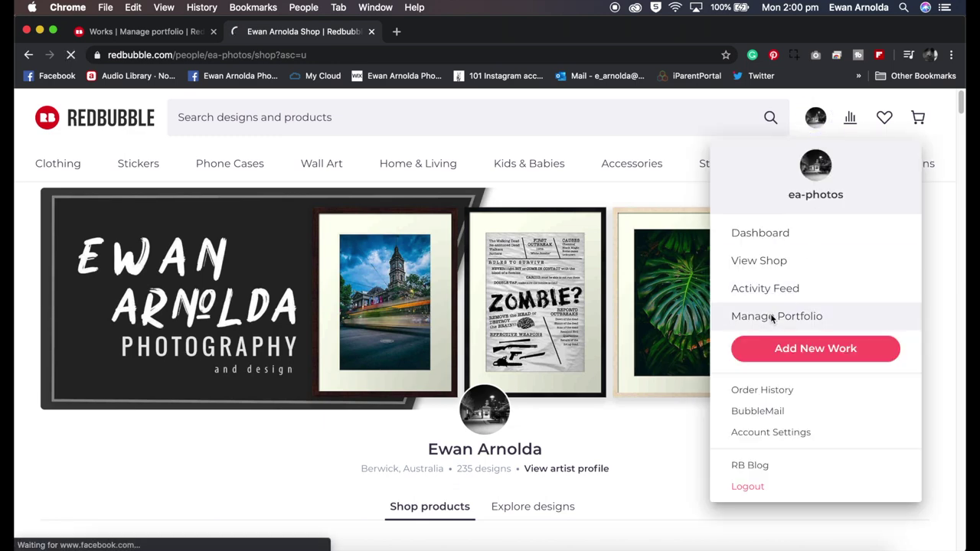
scroll(662, 336, down, 1)
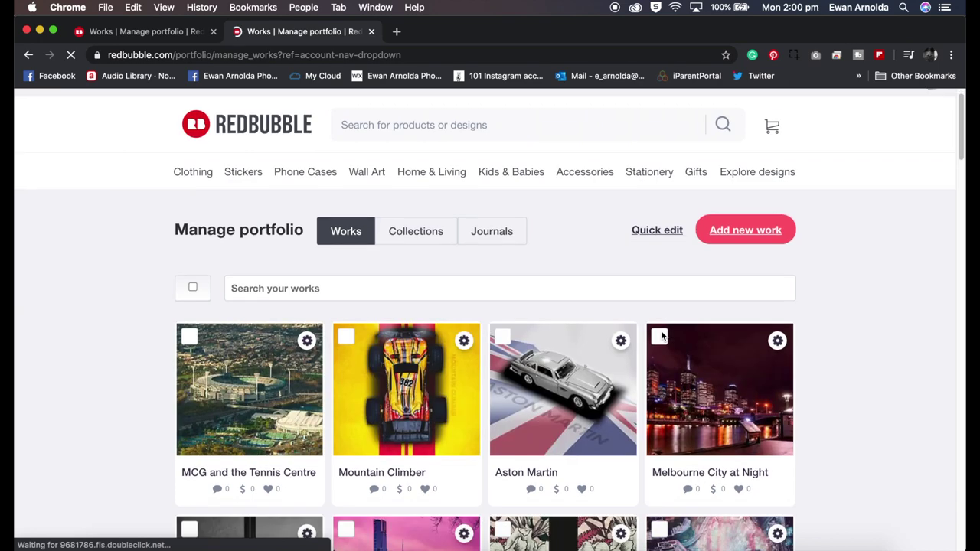
scroll(663, 337, down, 2)
scroll(663, 337, down, 3)
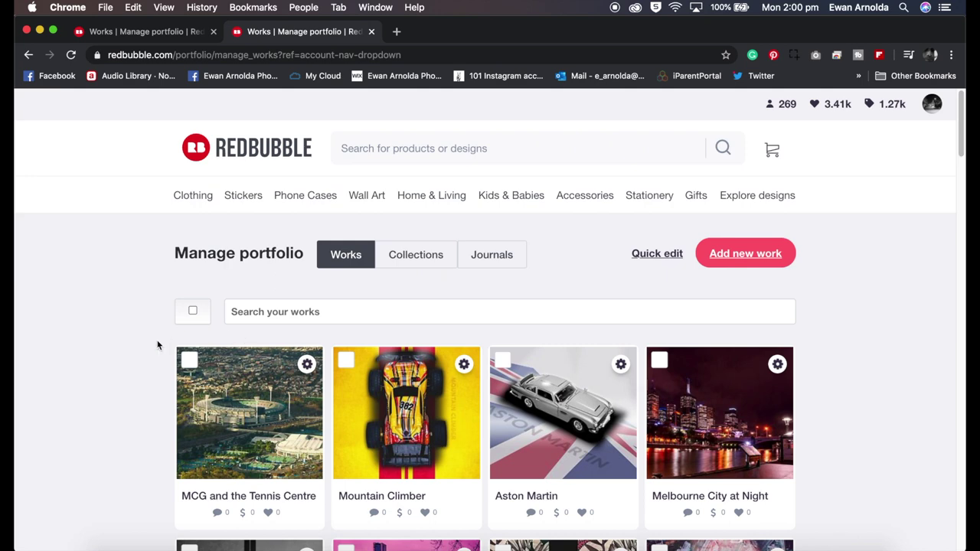
Step: Tick the MCG and the Tennis Centre, Mountain Climber and Aston Martin works
click(188, 362)
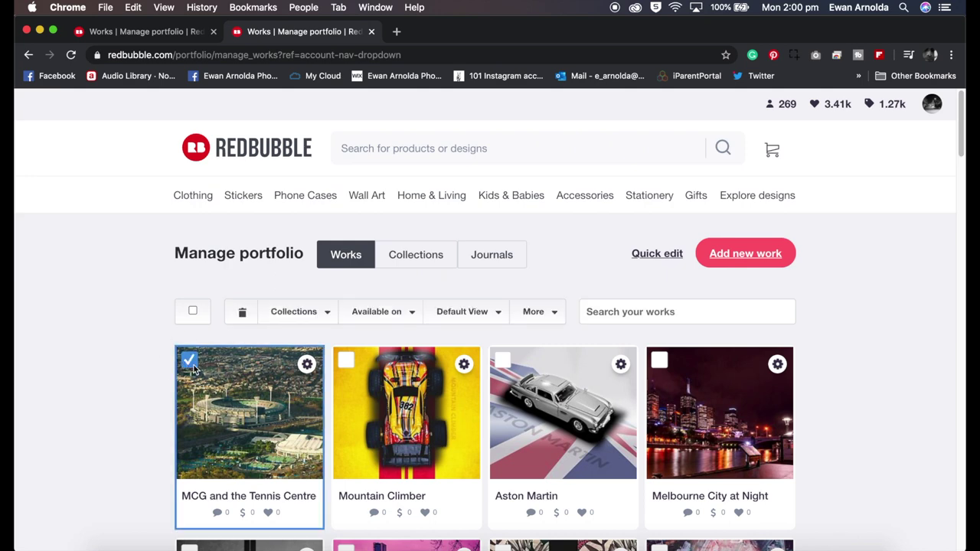
click(345, 361)
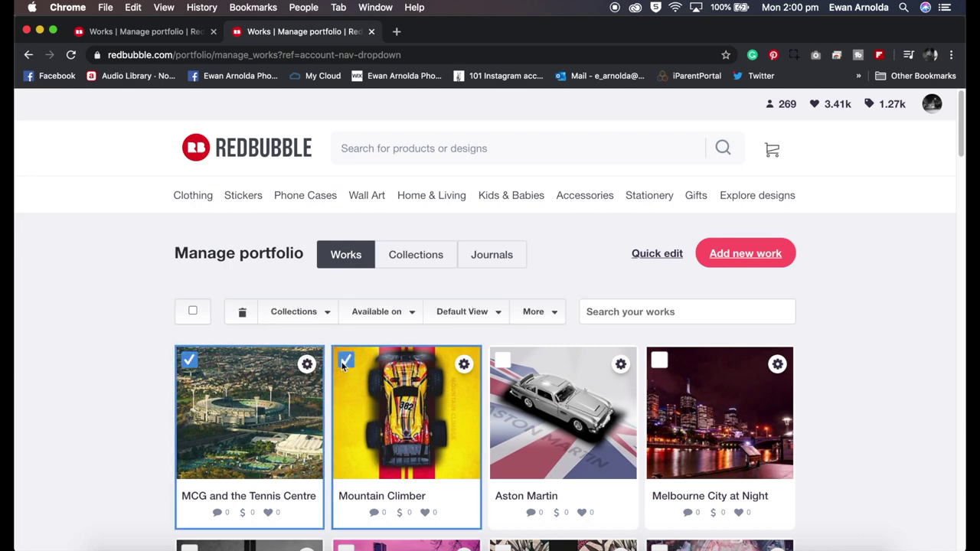
click(500, 363)
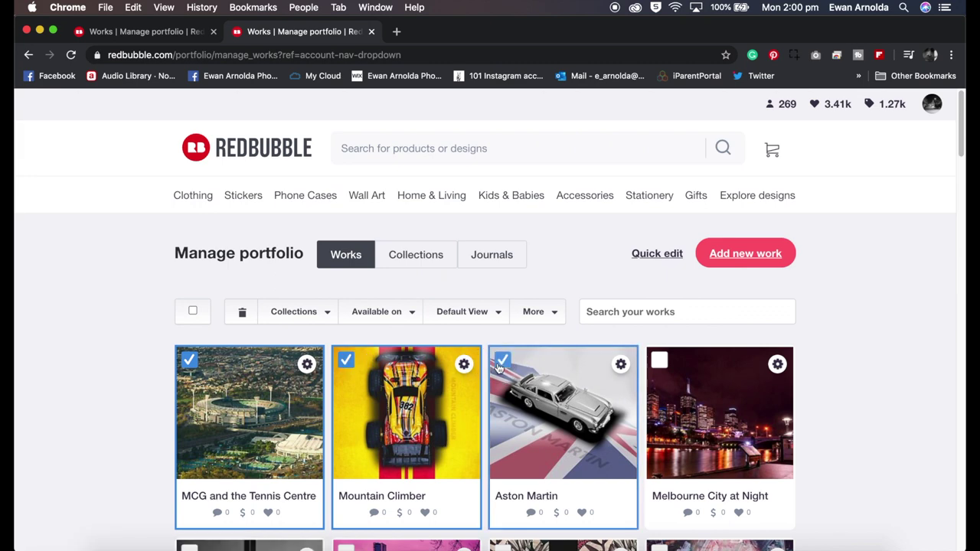
Step: Create a new collection named New Collection 2 from the Collections dropdown
click(327, 314)
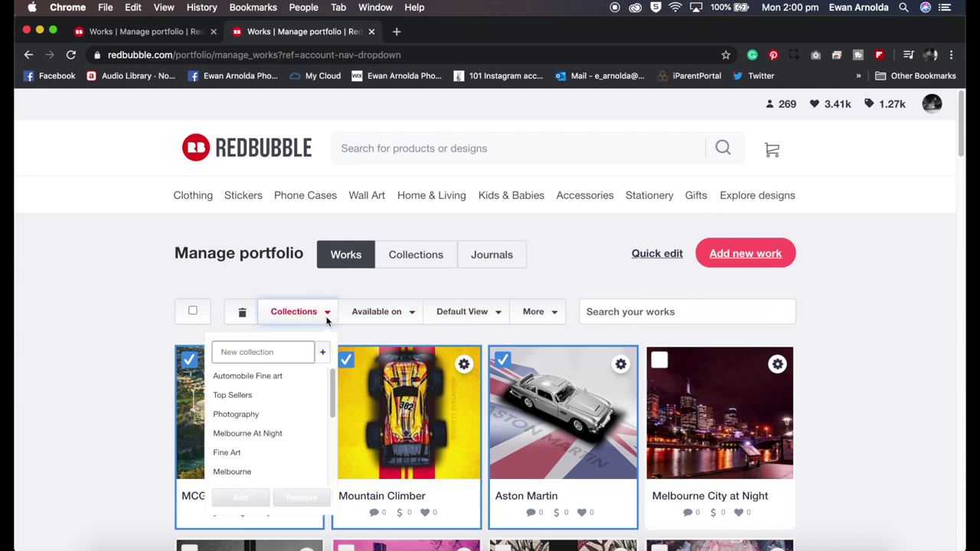
click(265, 352)
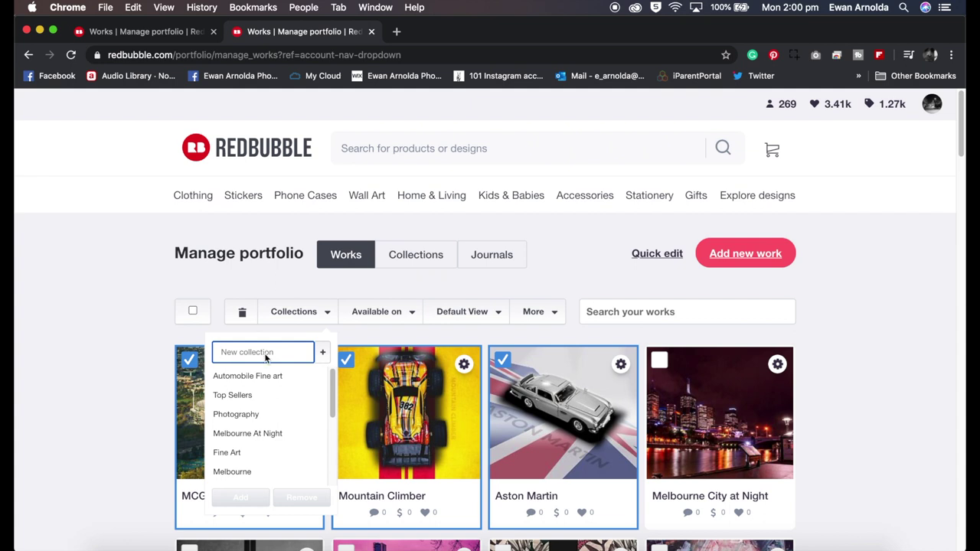
text(New Colle)
text(ction 2)
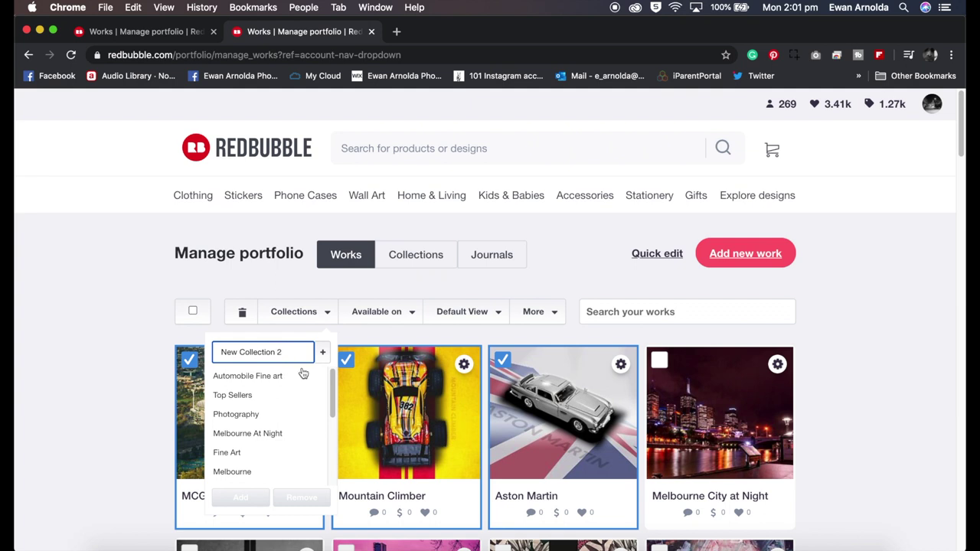
mouse_move(332, 391)
mouse_down()
mouse_move(333, 453)
mouse_move(331, 374)
mouse_up()
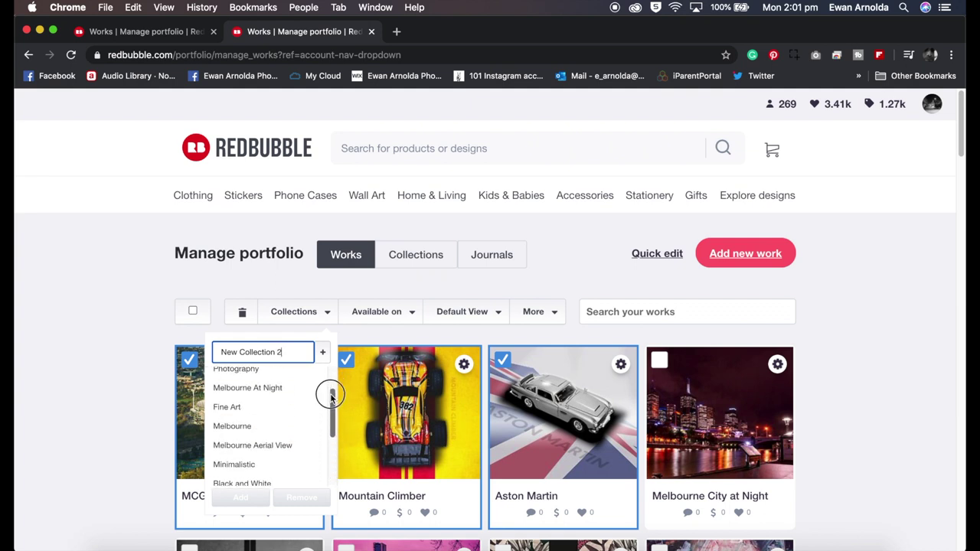
click(324, 354)
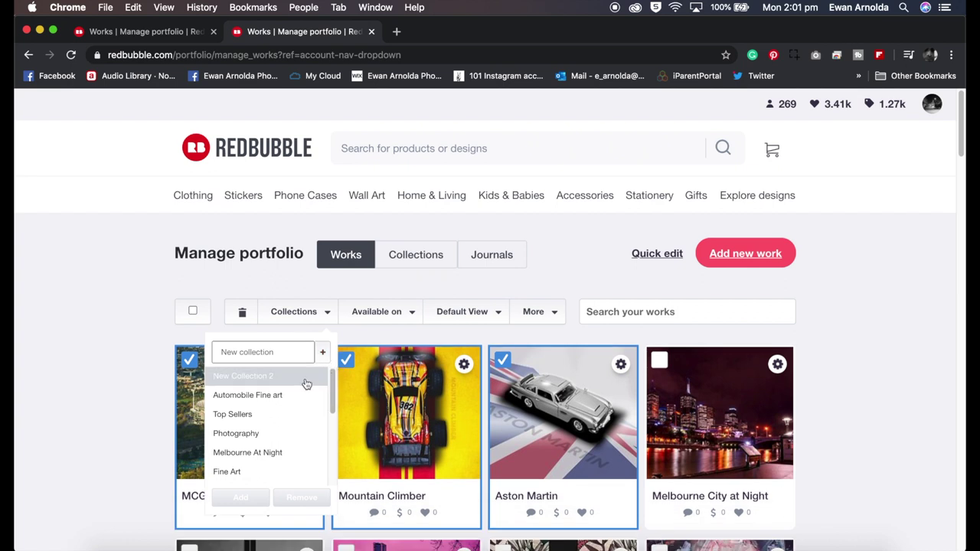
Step: Add the three ticked works to New Collection 2 and view all collections
click(253, 382)
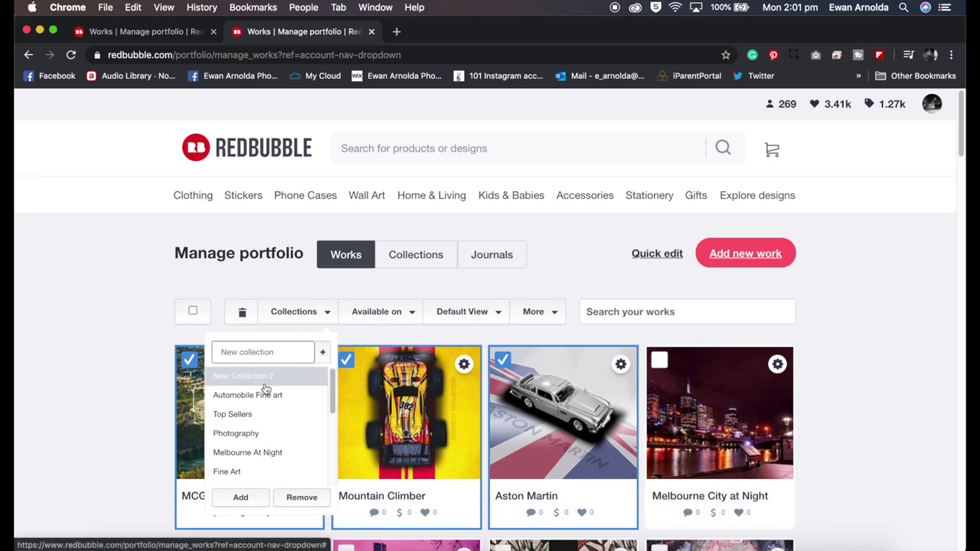
click(241, 500)
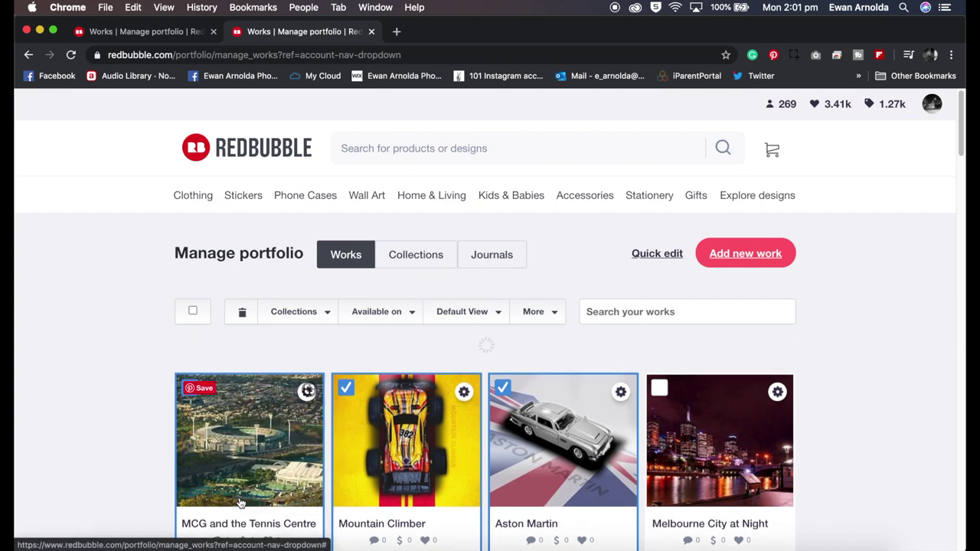
scroll(242, 490, down, 3)
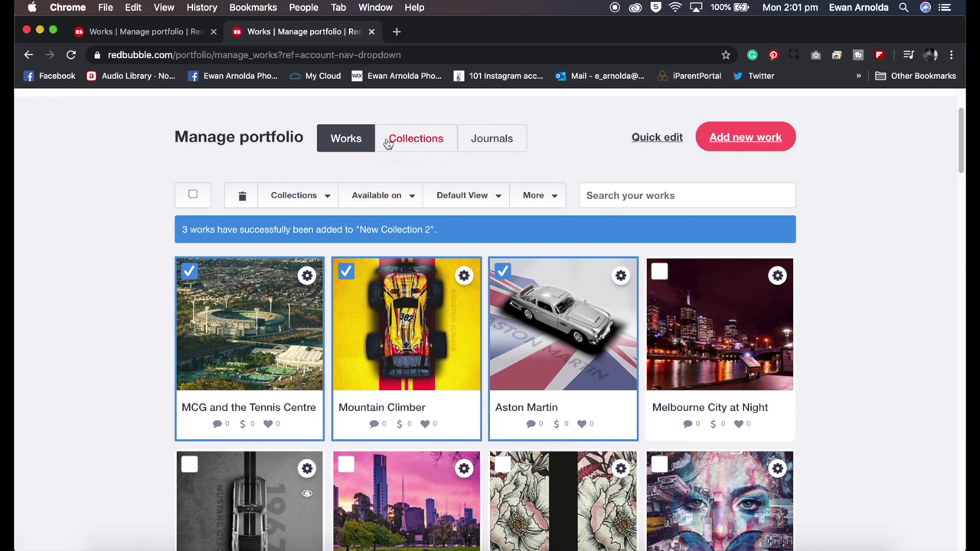
click(426, 142)
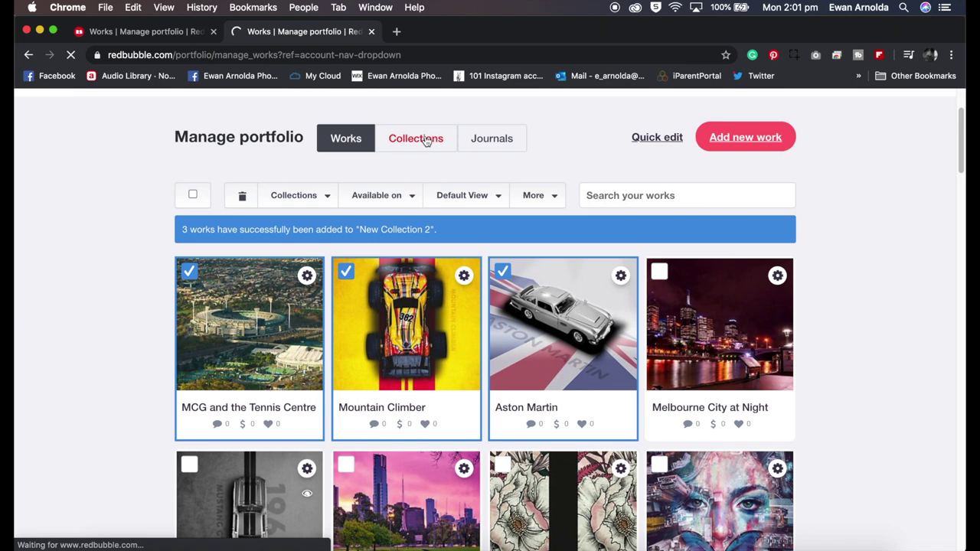
Step: Tick the New Collection and test collections in the collections grid
scroll(336, 391, down, 5)
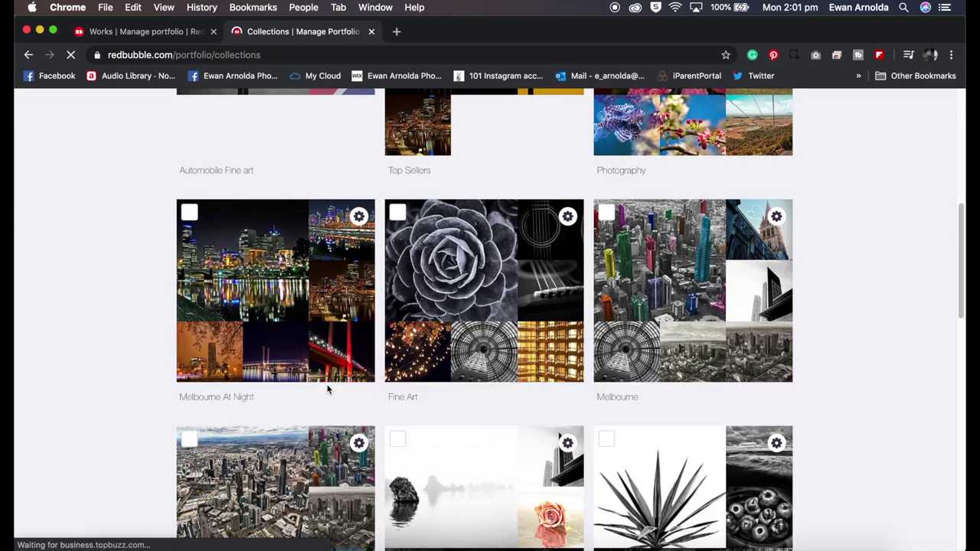
scroll(328, 386, down, 10)
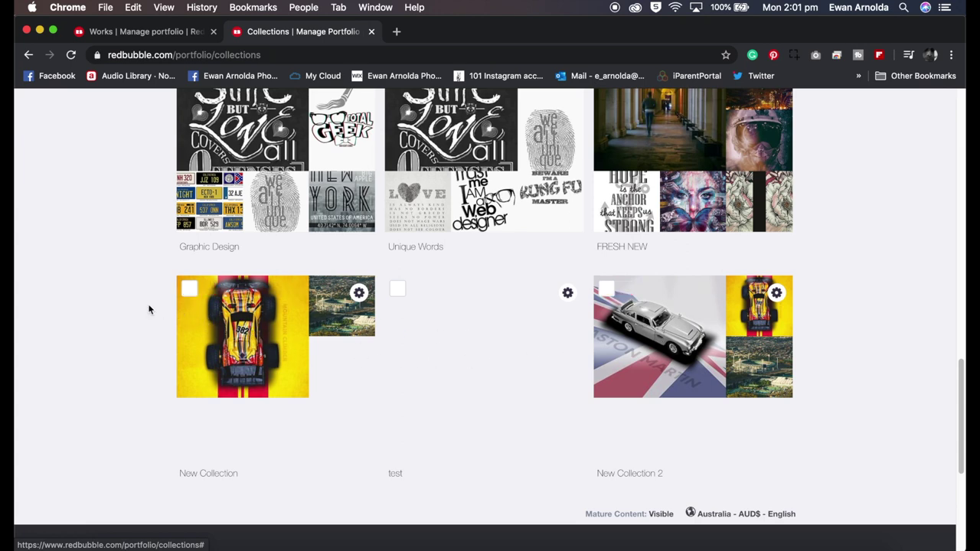
click(188, 290)
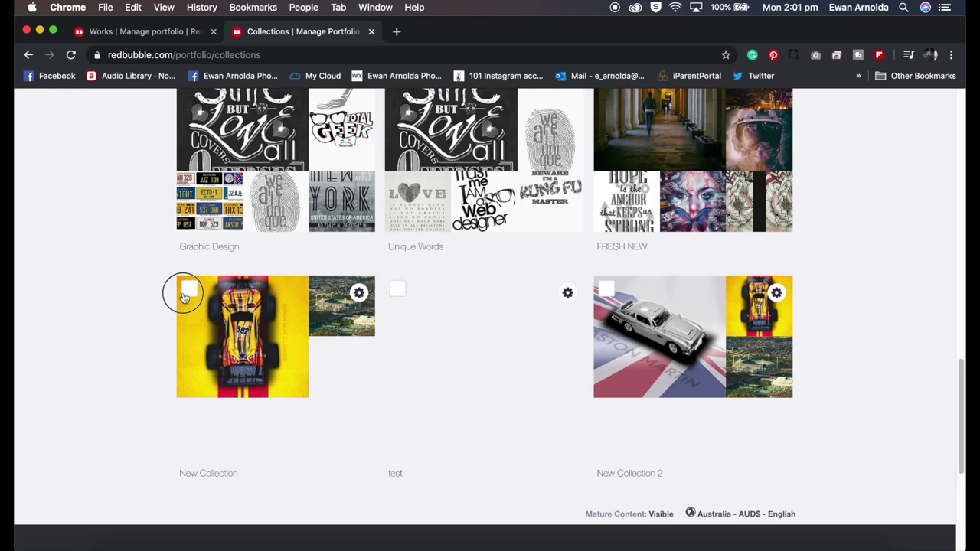
click(398, 292)
scroll(399, 374, up, 10)
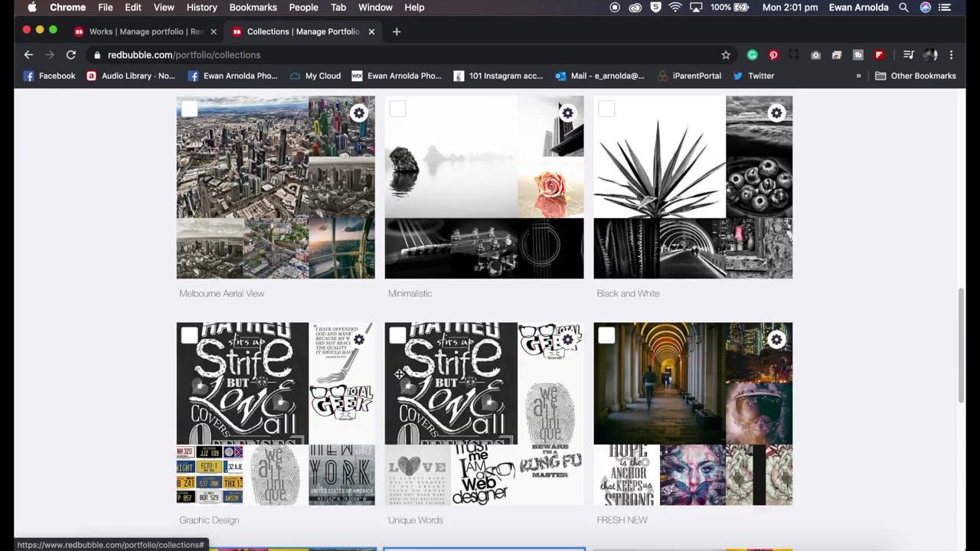
scroll(398, 374, up, 5)
scroll(399, 375, up, 5)
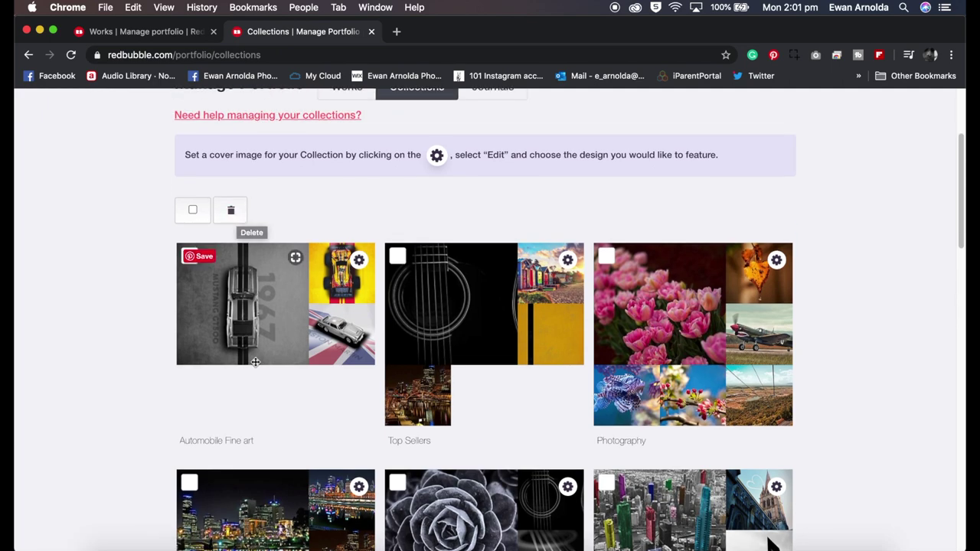
scroll(256, 360, down, 10)
scroll(255, 362, down, 5)
scroll(256, 362, up, 2)
scroll(256, 362, up, 2)
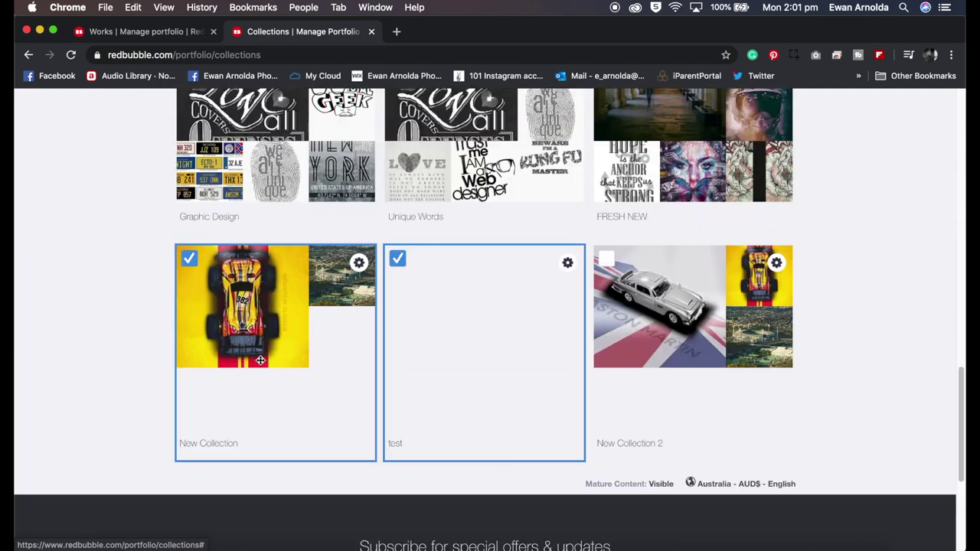
Step: Delete the old New Collection and the empty test collection, confirming each prompt
click(361, 271)
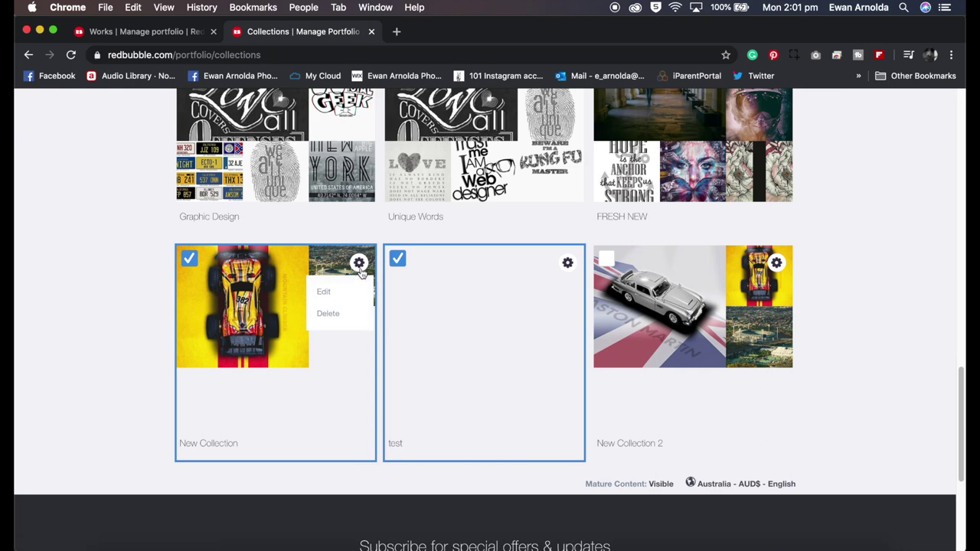
click(329, 315)
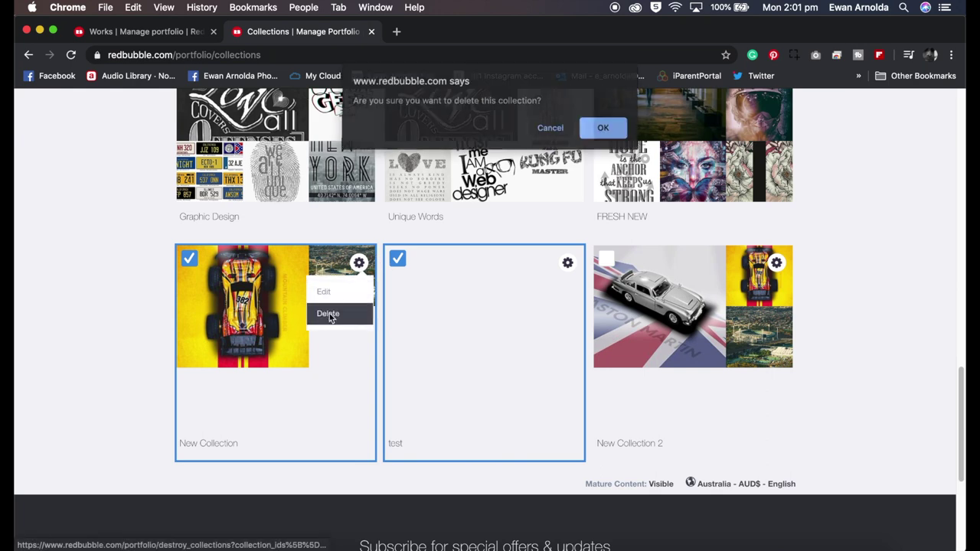
click(603, 128)
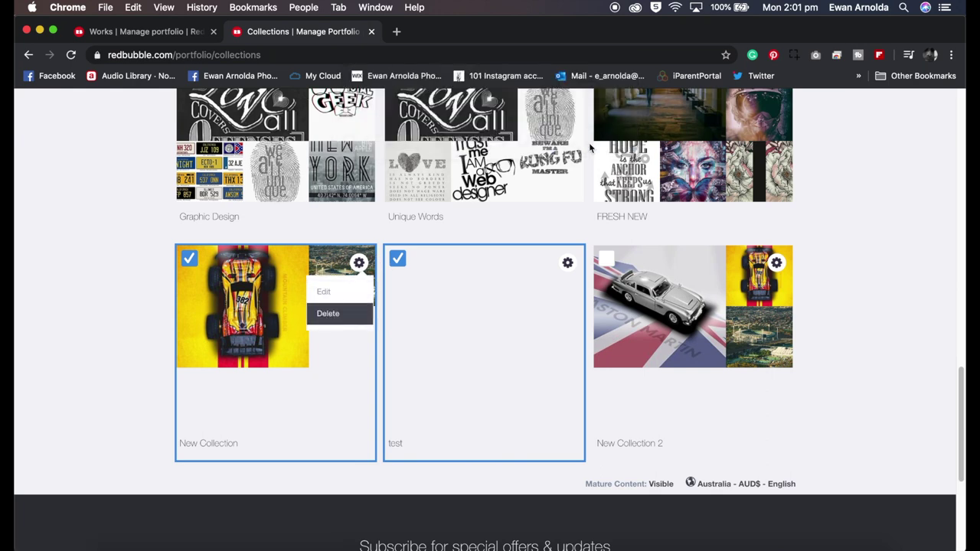
click(361, 291)
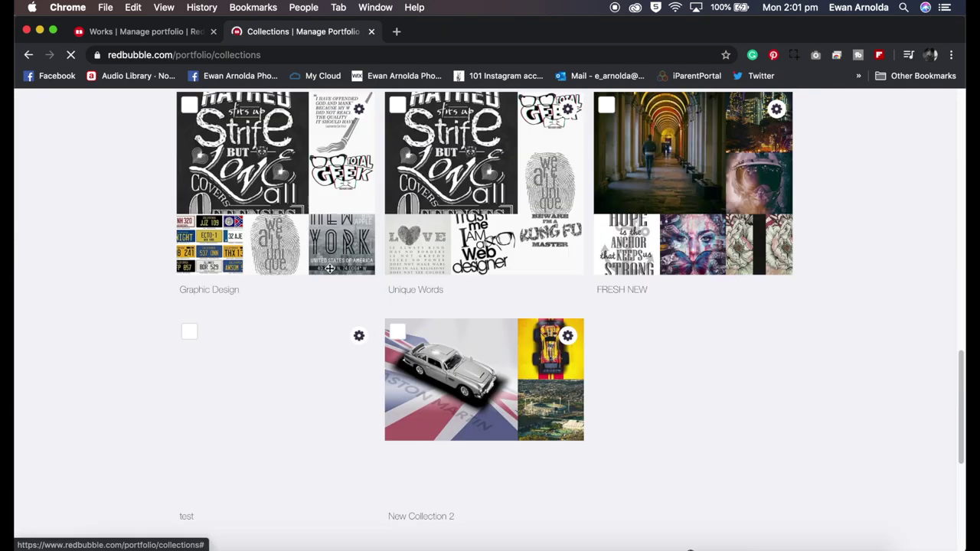
click(360, 339)
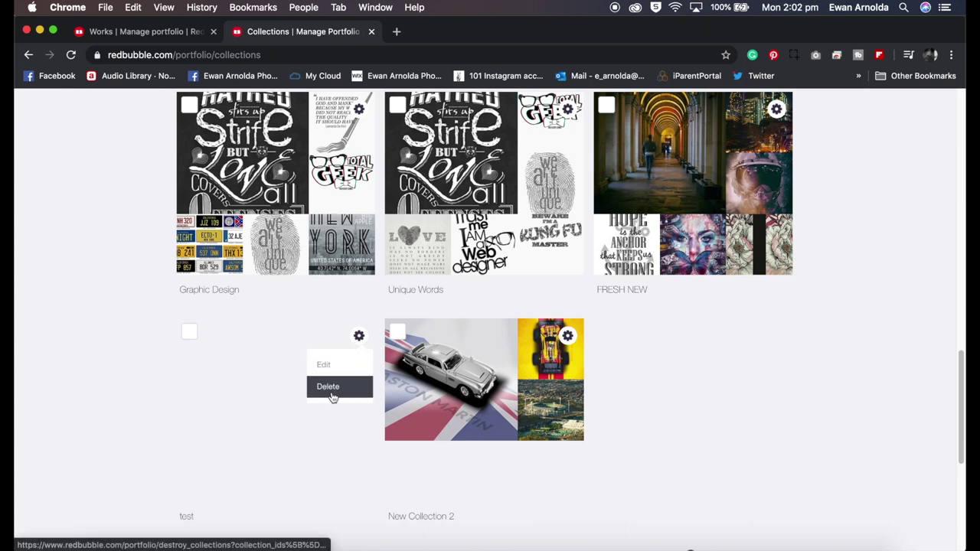
click(334, 392)
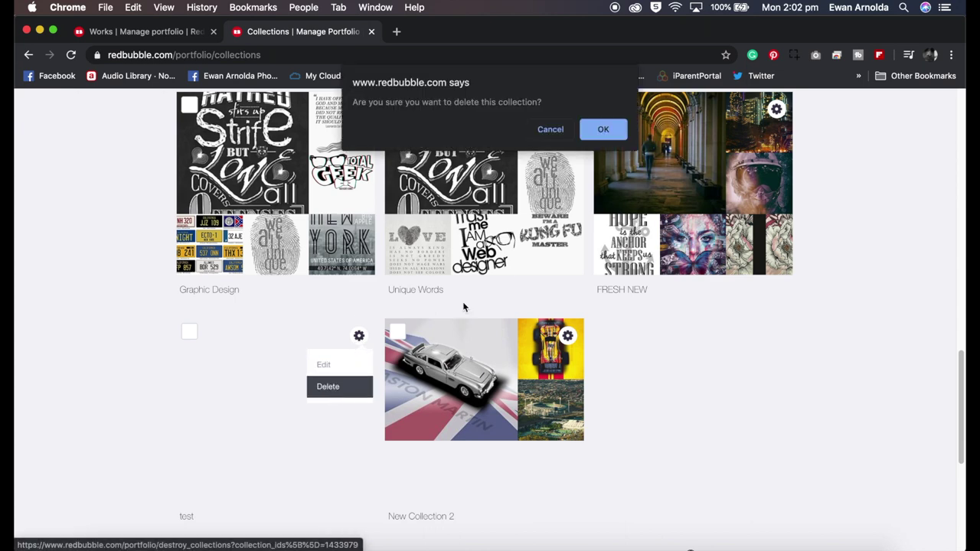
click(599, 130)
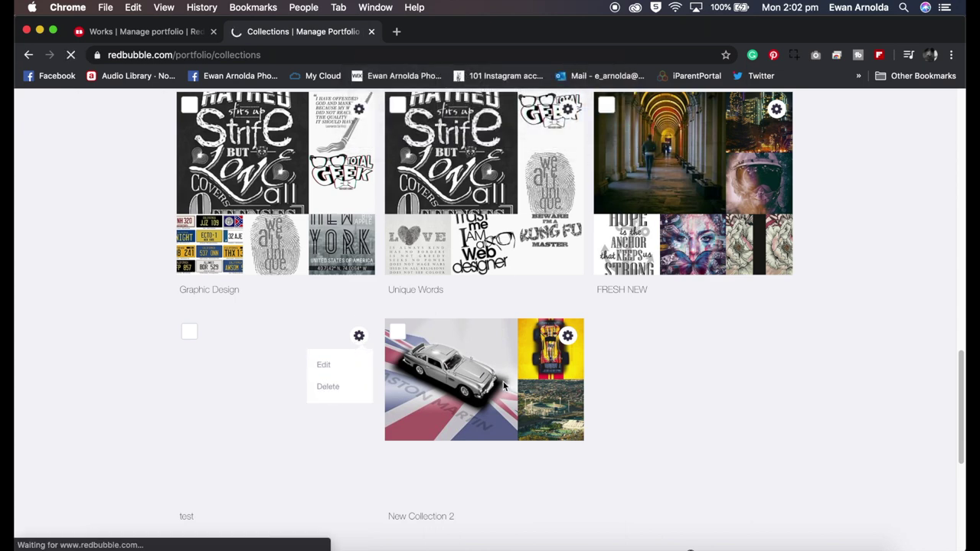
Step: Tick Automobile Fine art and open it for editing
scroll(434, 396, down, 2)
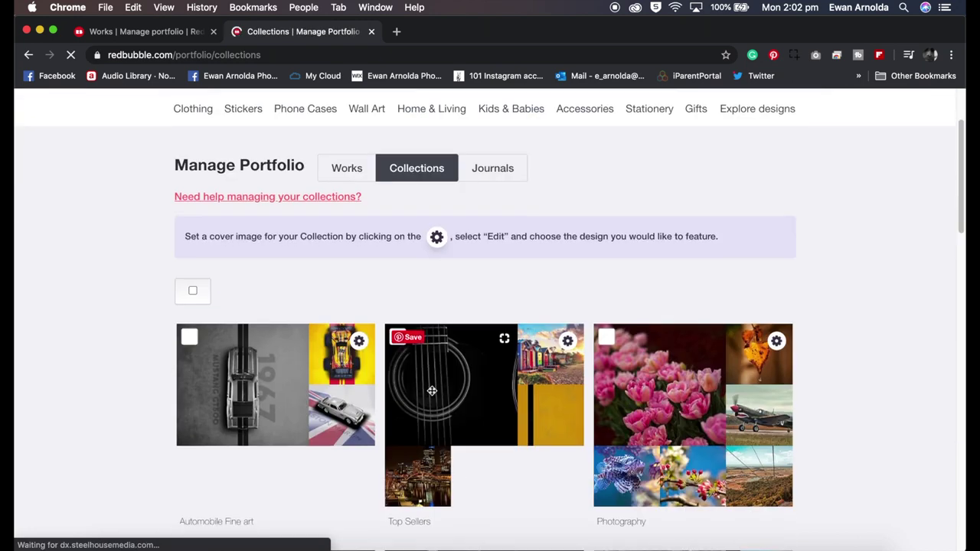
scroll(434, 396, down, 2)
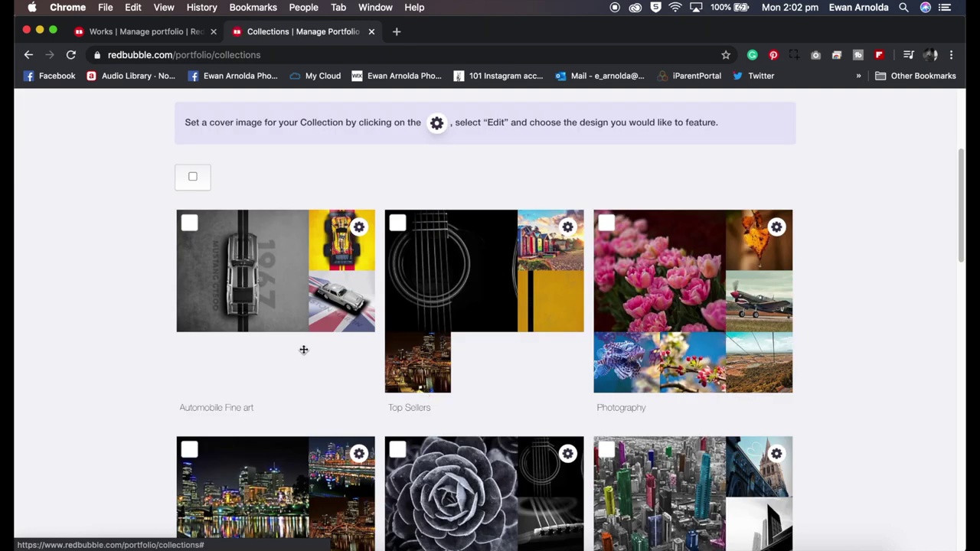
click(285, 291)
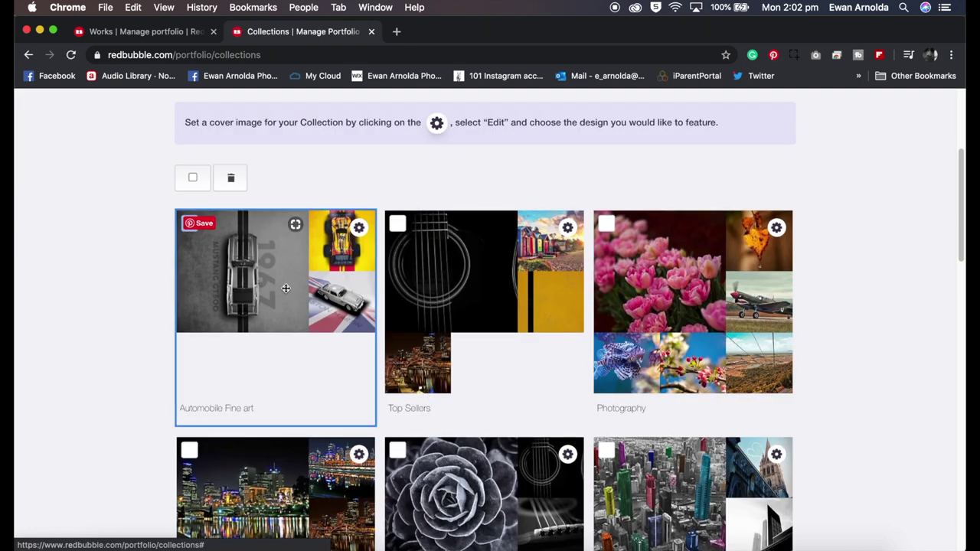
click(360, 228)
click(330, 261)
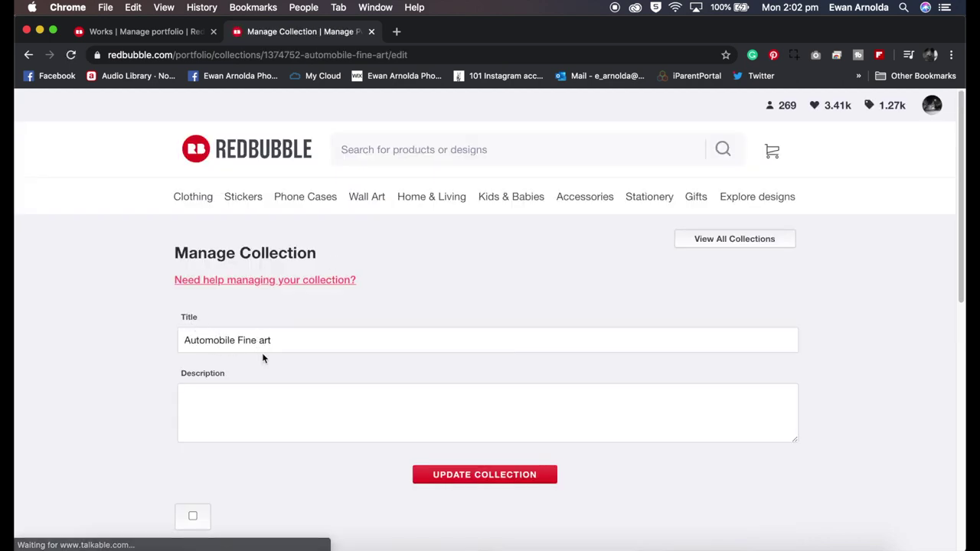
Step: Check the 1967 Mustang options, then tick the 1967 Mustang and Mountain Climber artworks
scroll(261, 354, down, 3)
scroll(295, 324, down, 5)
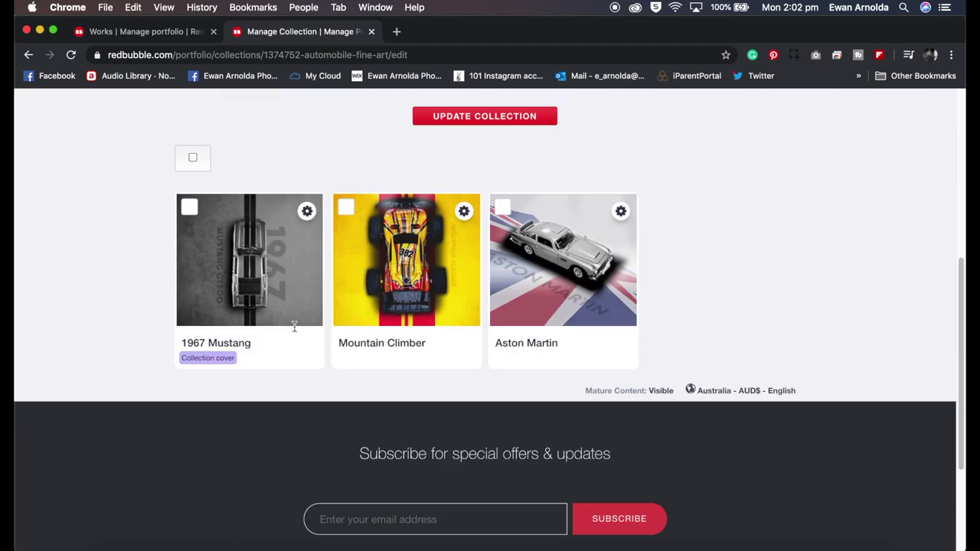
click(305, 214)
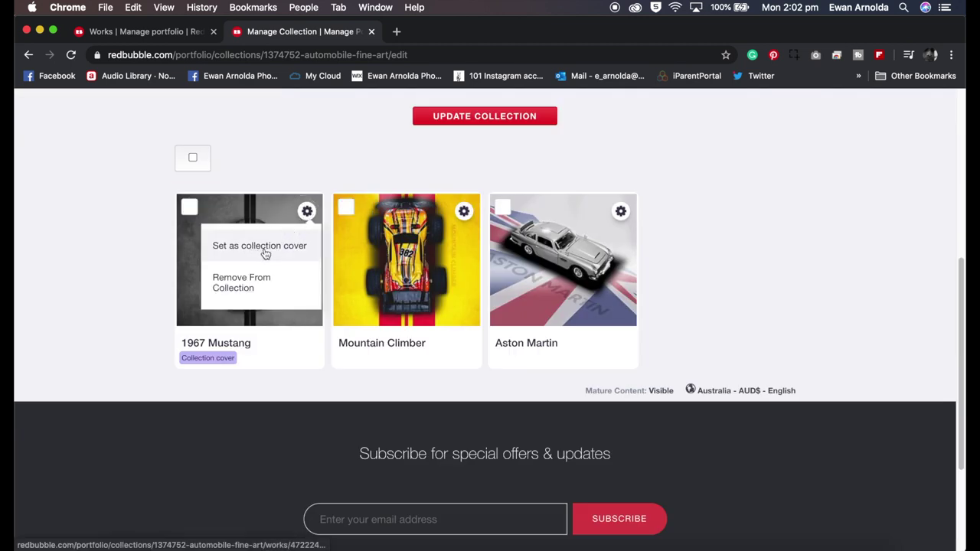
click(289, 384)
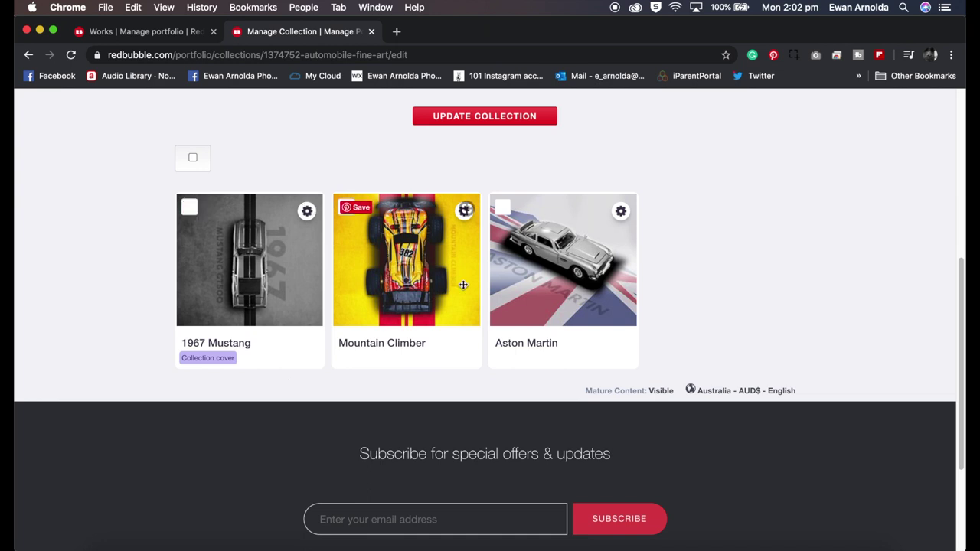
mouse_move(563, 260)
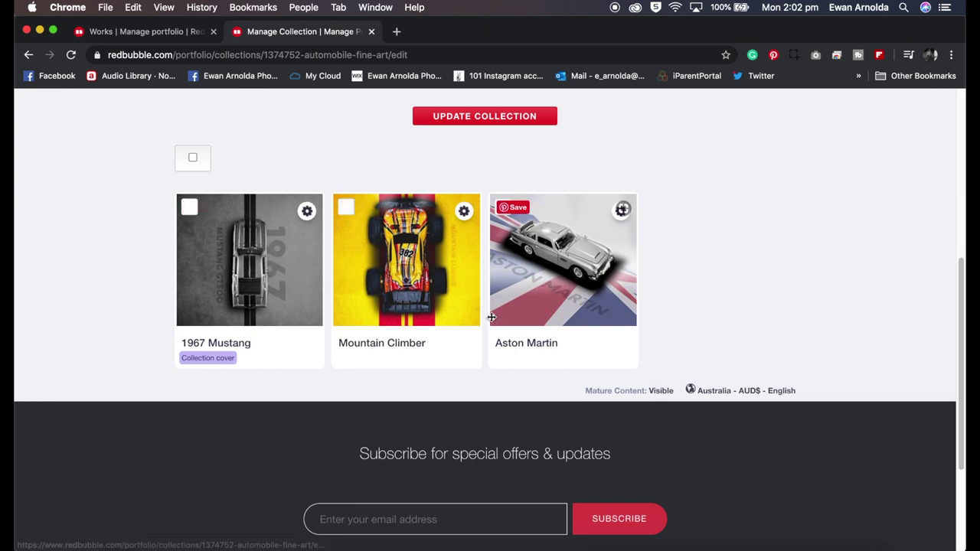
click(306, 212)
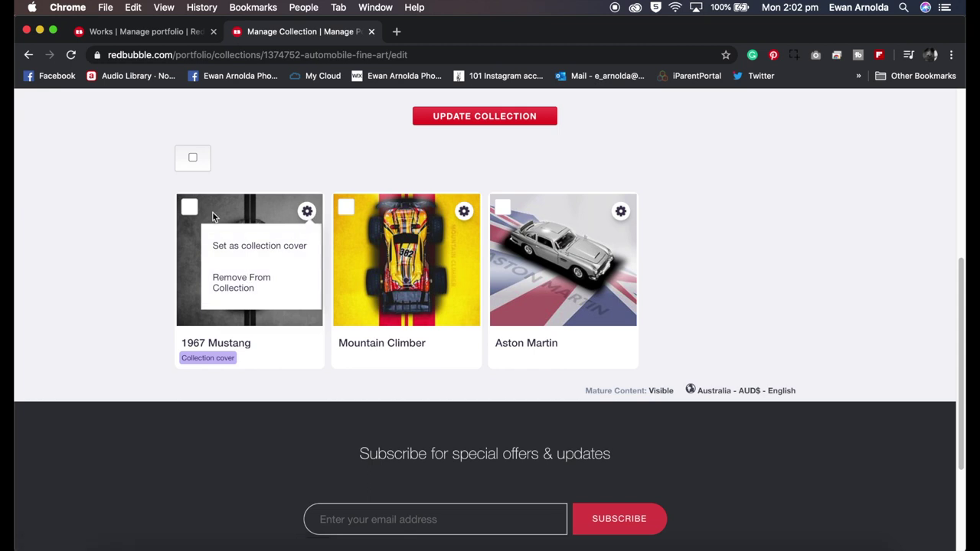
click(188, 208)
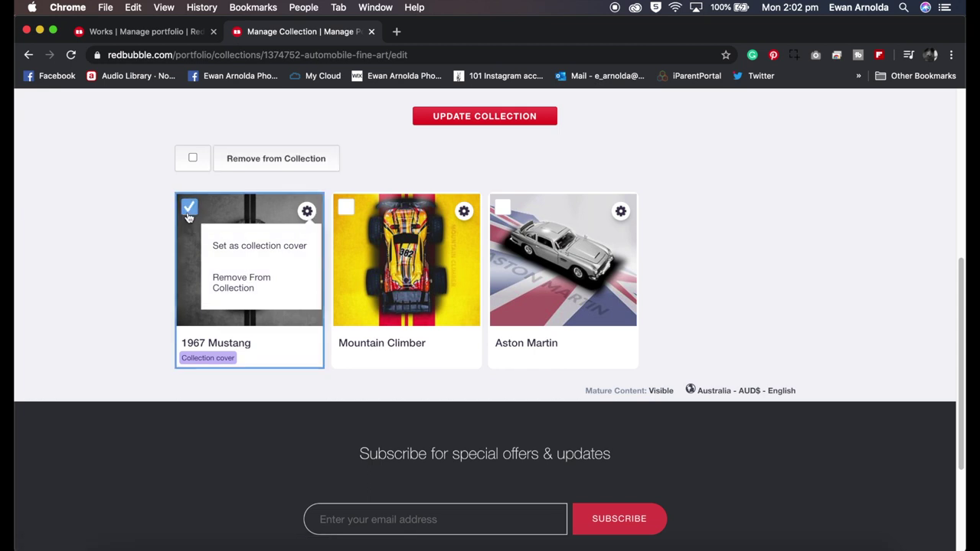
click(347, 208)
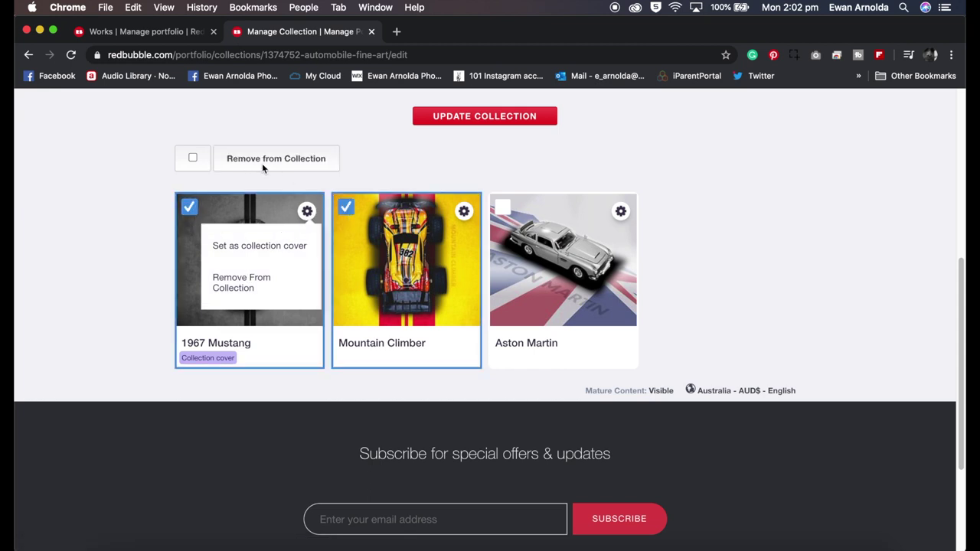
click(159, 32)
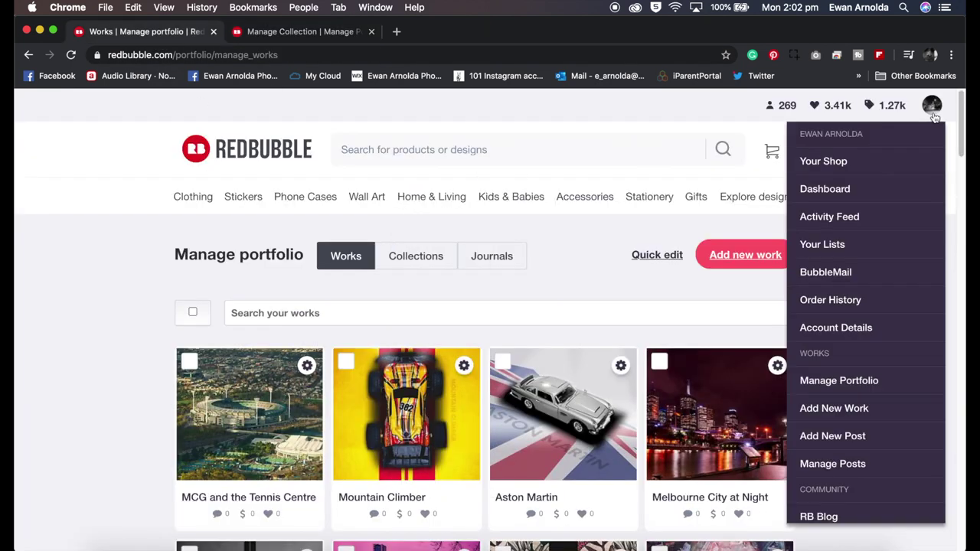
Step: Open the public shop, then go back to the portfolio's collections list
click(841, 167)
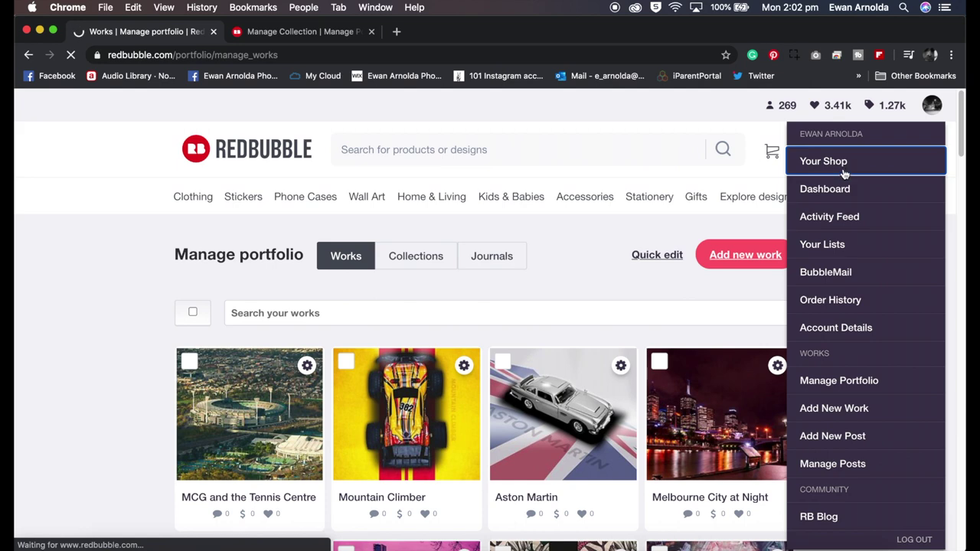
click(257, 31)
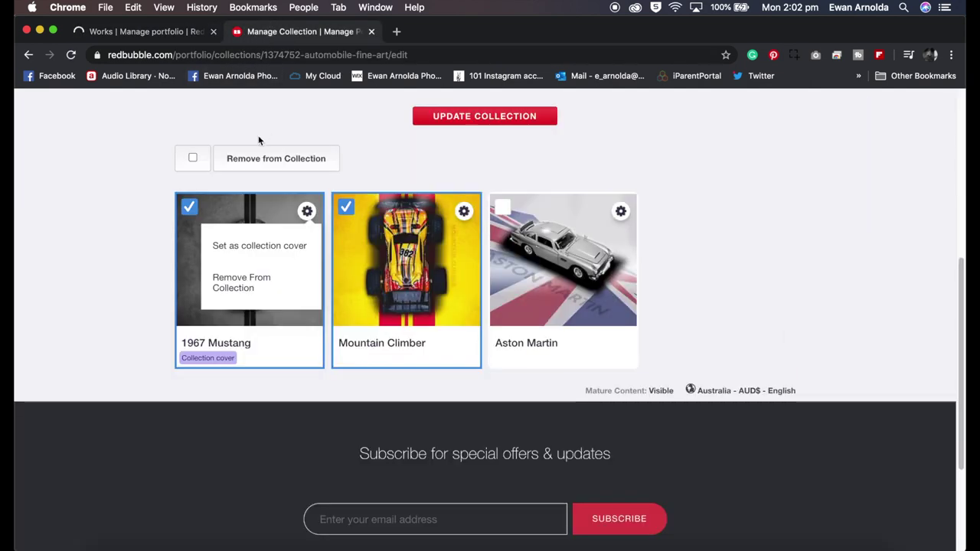
scroll(245, 141, up, 4)
click(29, 55)
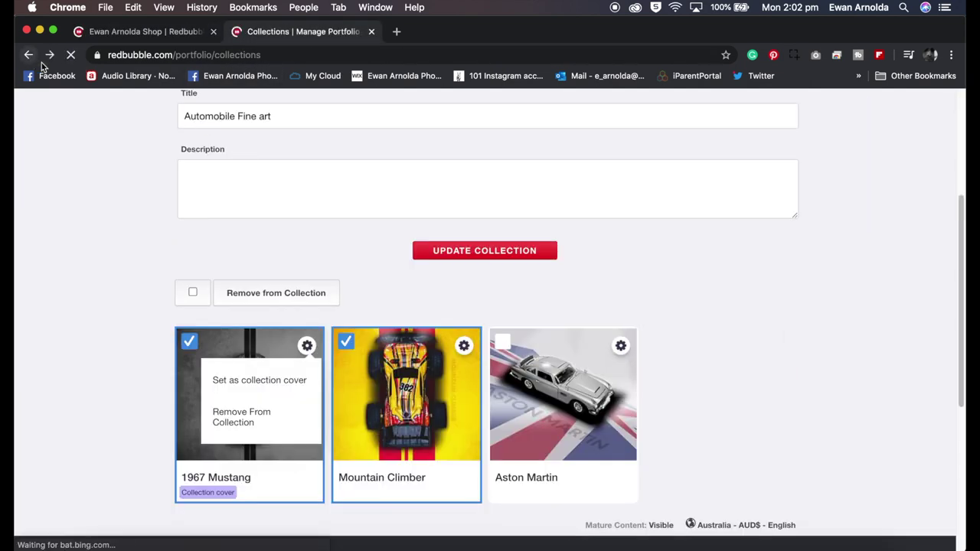
Step: Scroll through the shop's Automobile Fine Art car prints, then return to collections management
click(164, 32)
scroll(213, 244, down, 2)
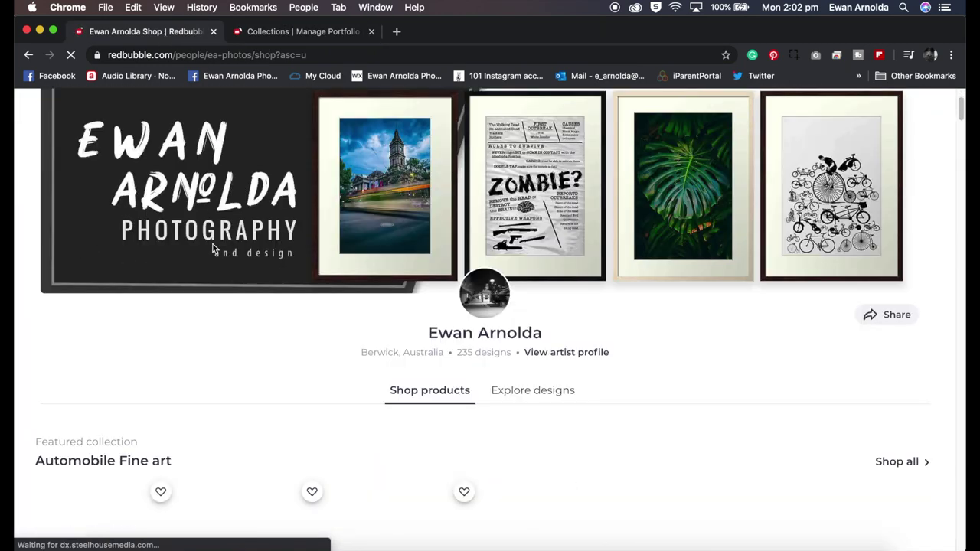
scroll(213, 244, down, 2)
scroll(208, 262, down, 3)
scroll(215, 278, down, 2)
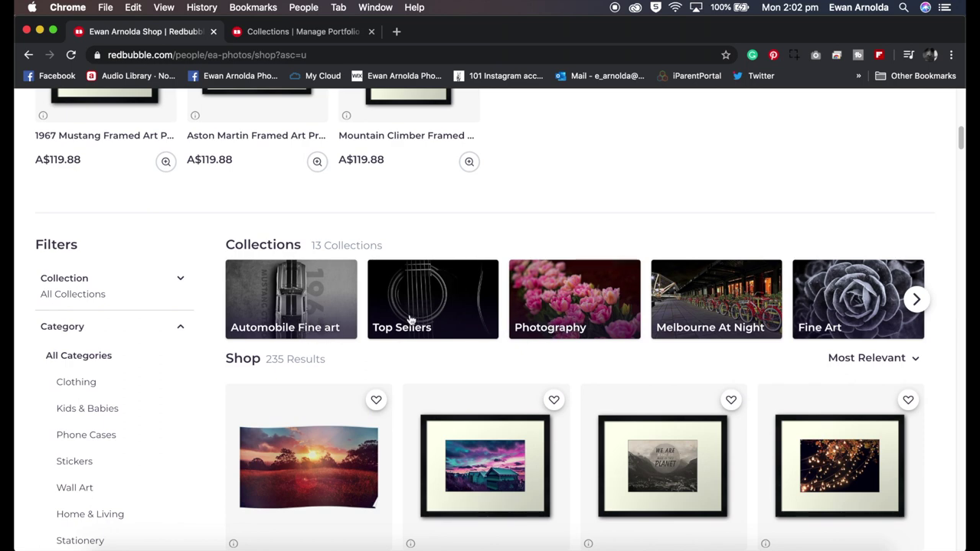
click(306, 32)
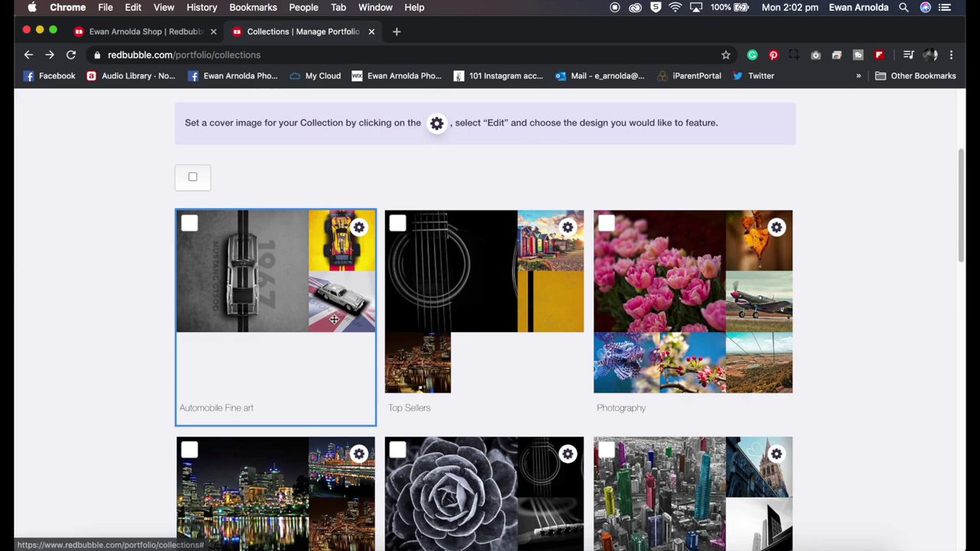
Step: Drag Top Sellers into first place and Photography into second, then reload the shop
scroll(651, 322, down, 2)
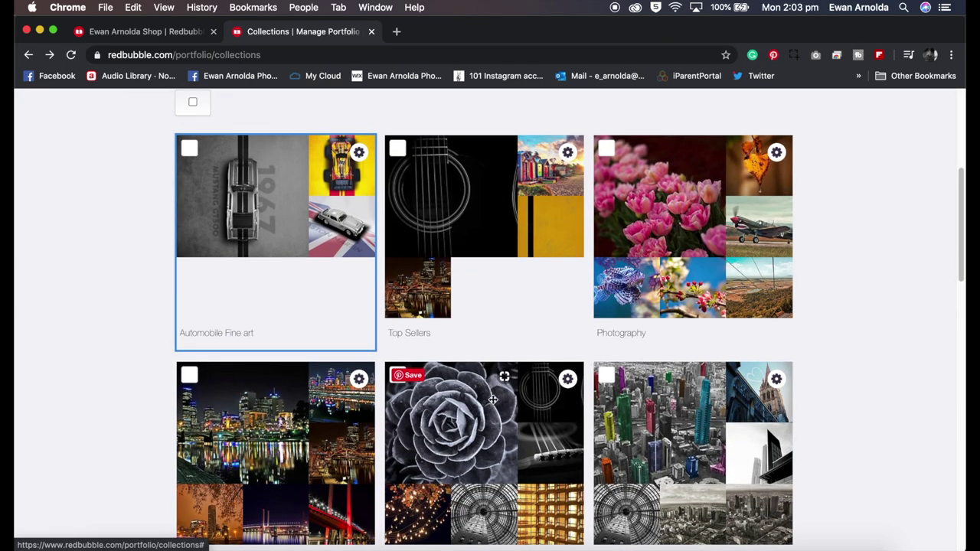
mouse_move(545, 224)
mouse_down()
mouse_move(376, 289)
mouse_move(582, 284)
mouse_up()
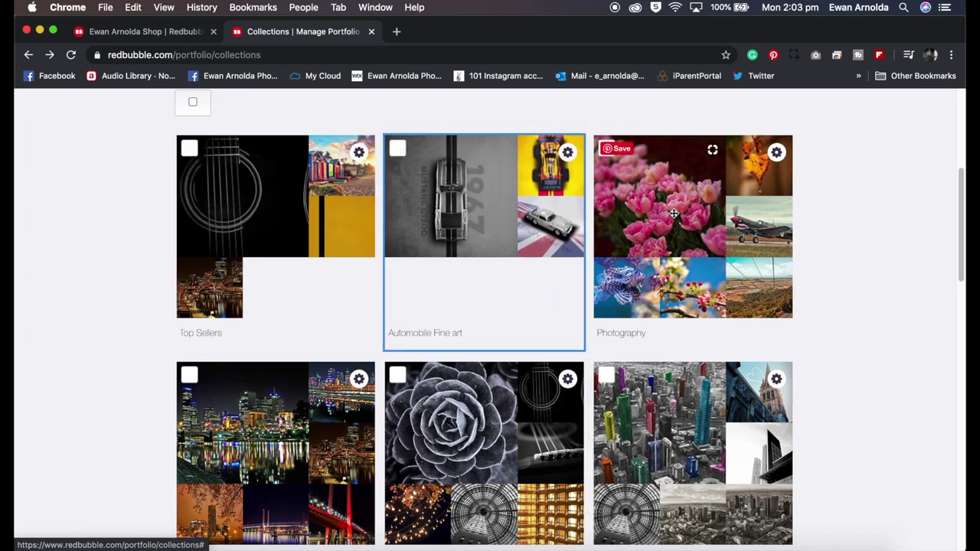
drag(673, 214, 469, 219)
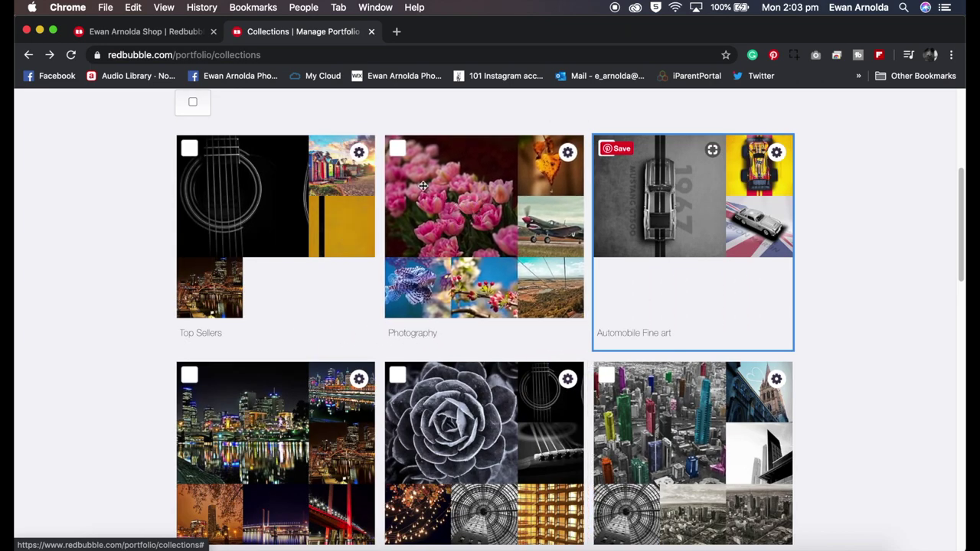
click(174, 34)
click(70, 55)
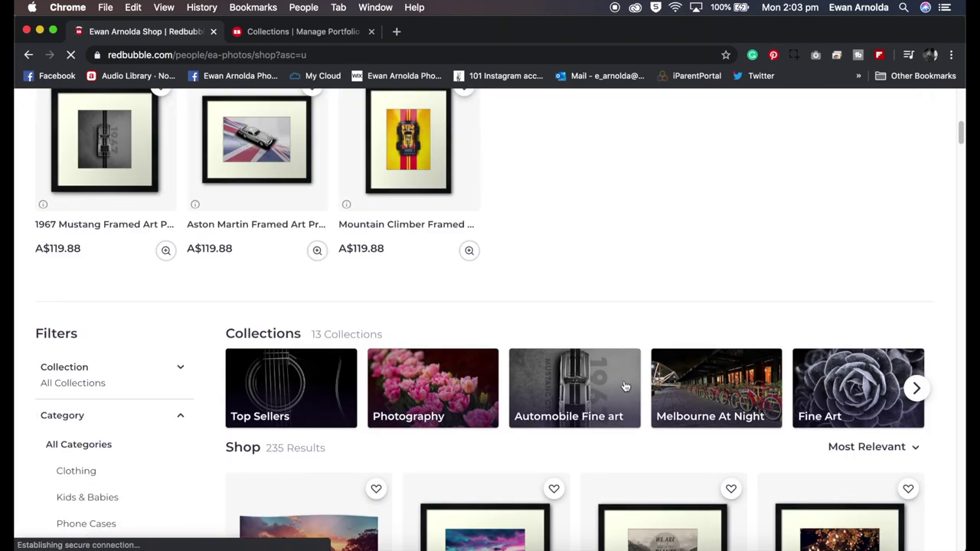
Step: Move Melbourne Aerial View to the start of its row and reload the shop to check
key(ctrl+Tab)
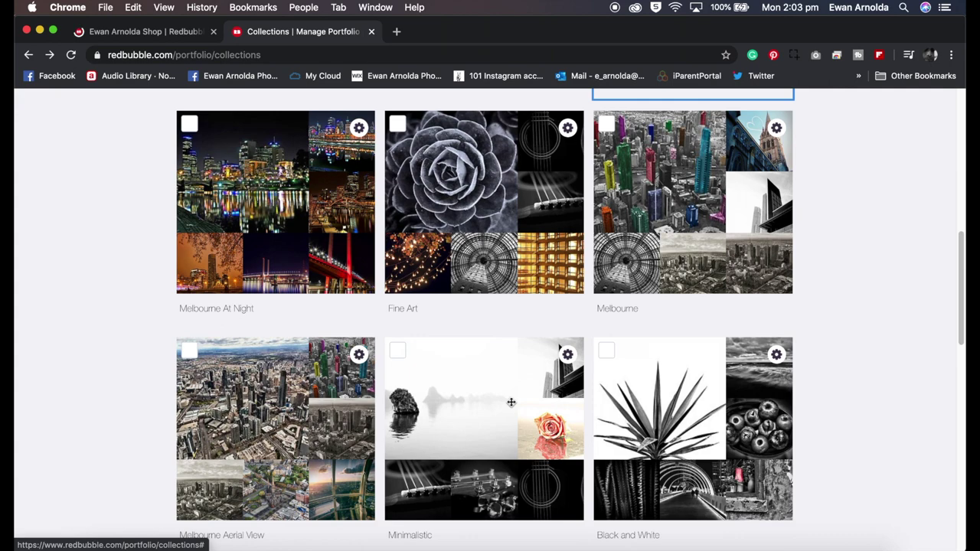
mouse_move(300, 402)
mouse_down()
mouse_move(454, 174)
mouse_move(297, 176)
mouse_up()
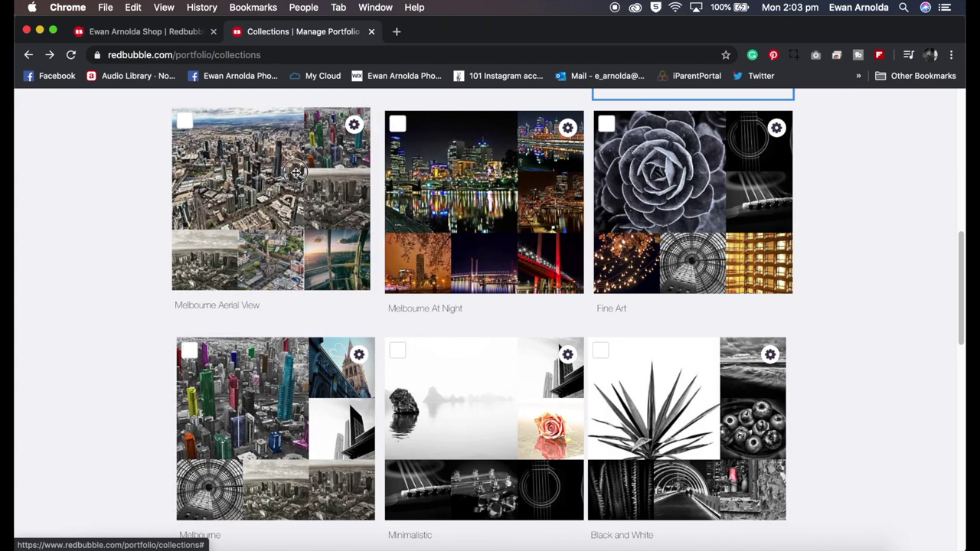
scroll(327, 347, up, 3)
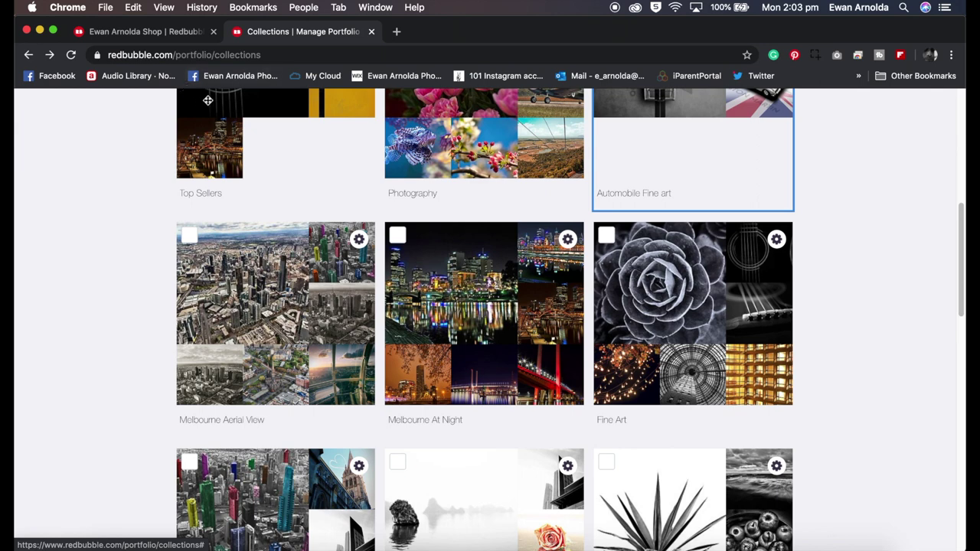
click(178, 37)
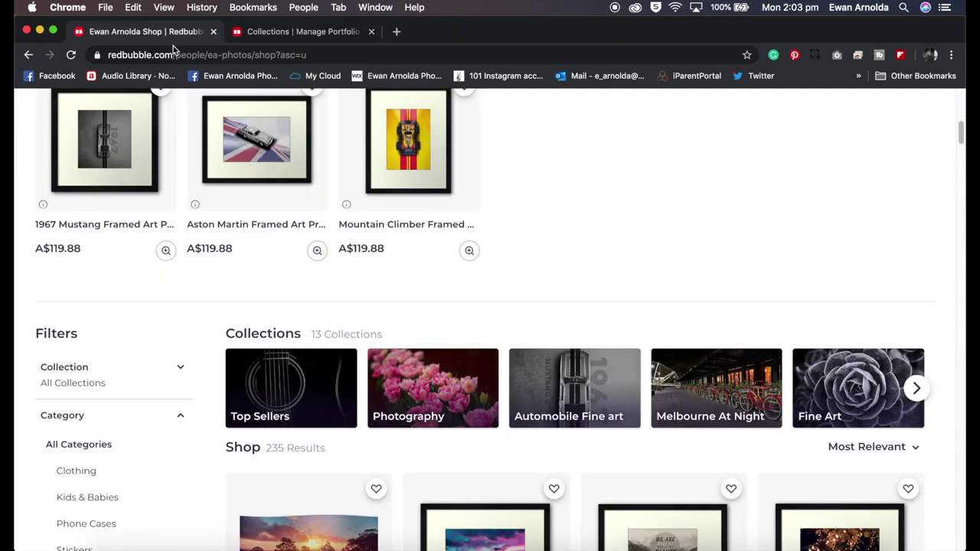
click(71, 56)
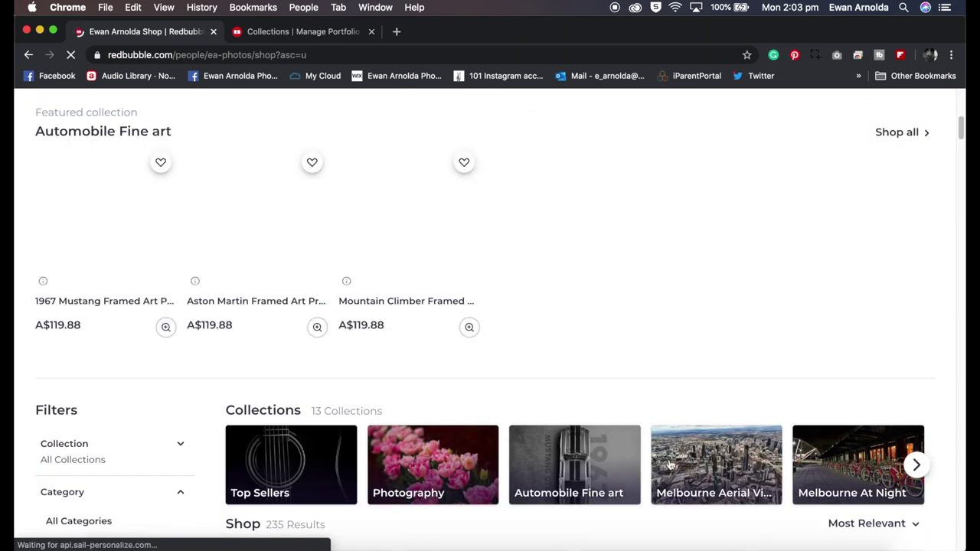
Step: Review the reordered collections grid, then return to the public shop
click(316, 34)
scroll(552, 379, up, 5)
scroll(826, 415, down, 3)
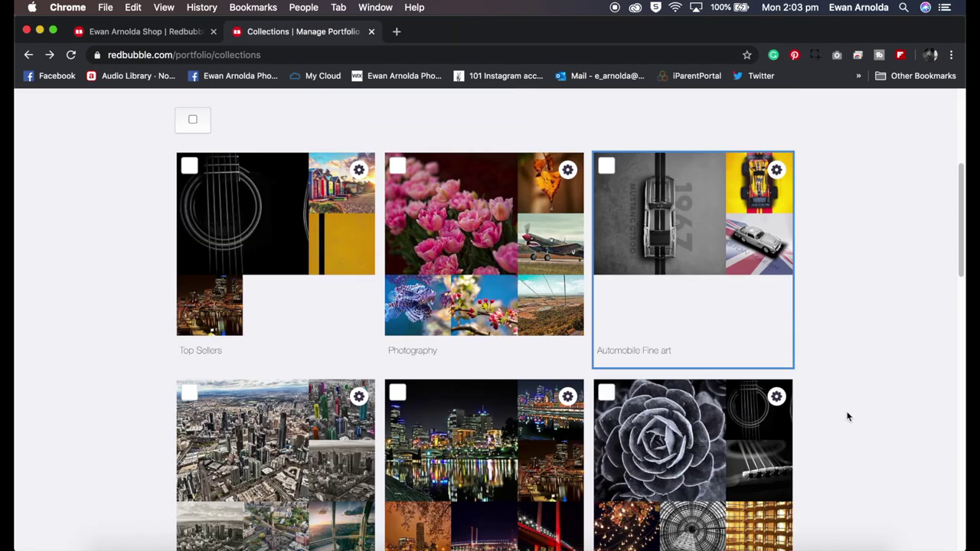
scroll(848, 416, down, 2)
scroll(848, 417, down, 3)
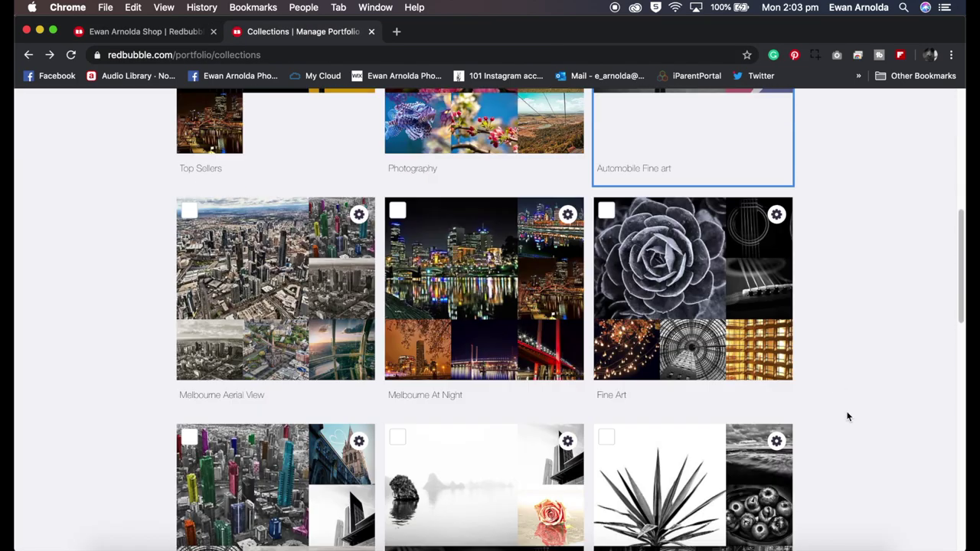
scroll(847, 416, down, 4)
scroll(843, 418, down, 3)
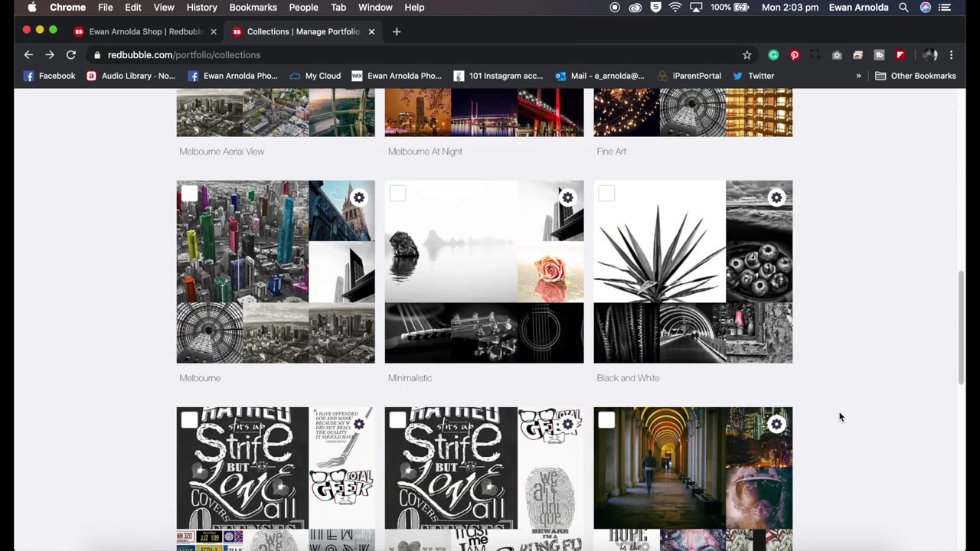
click(145, 32)
Step: Go to Shop Settings via the account menu and Account Settings
scroll(49, 245, up, 3)
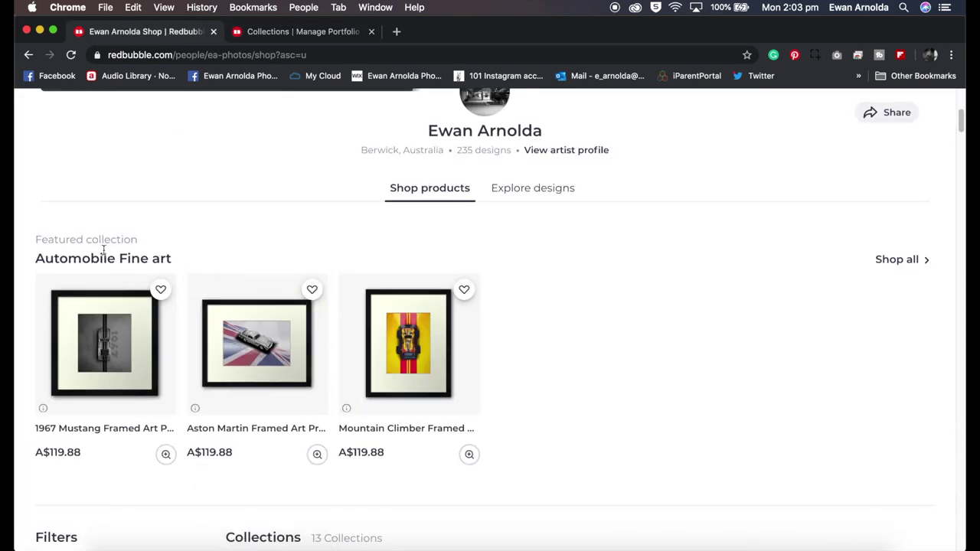
scroll(815, 191, up, 4)
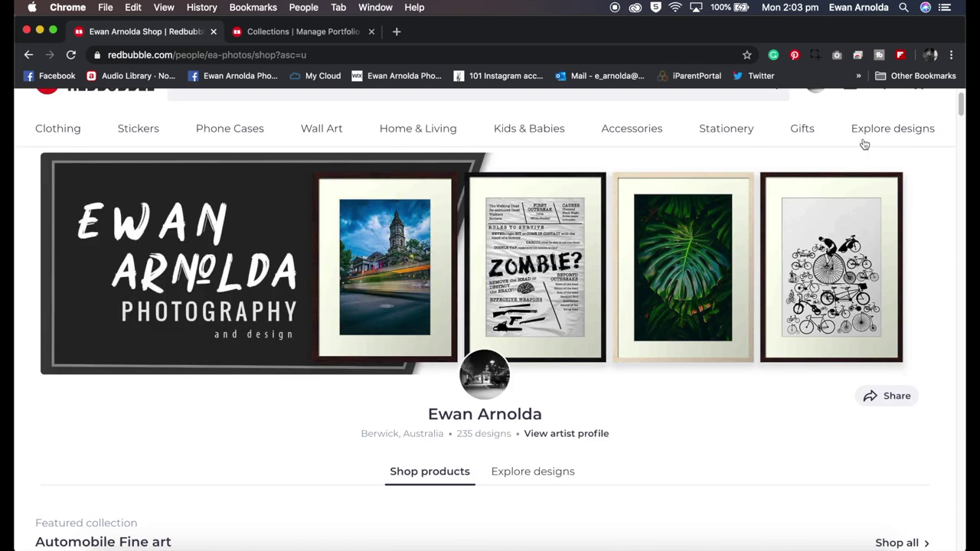
scroll(864, 145, up, 1)
click(817, 124)
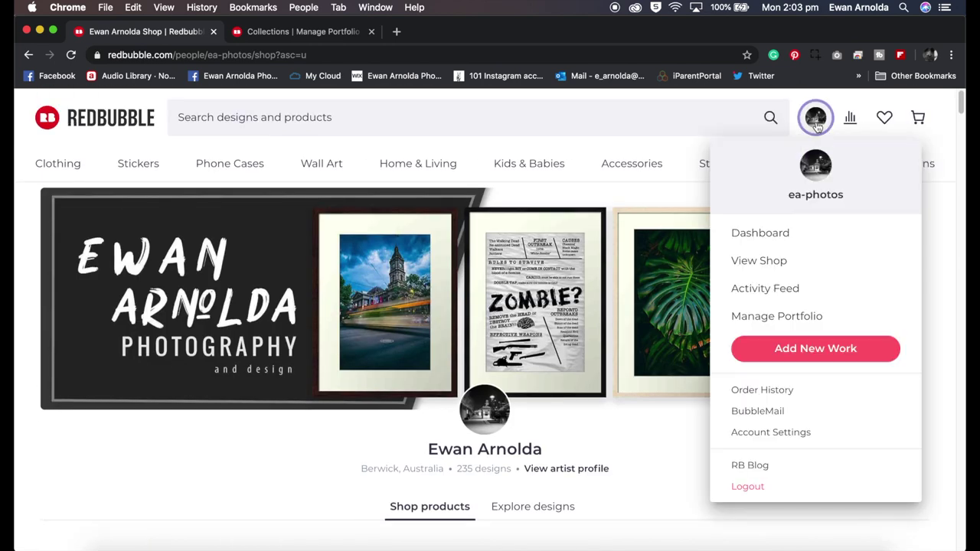
click(769, 433)
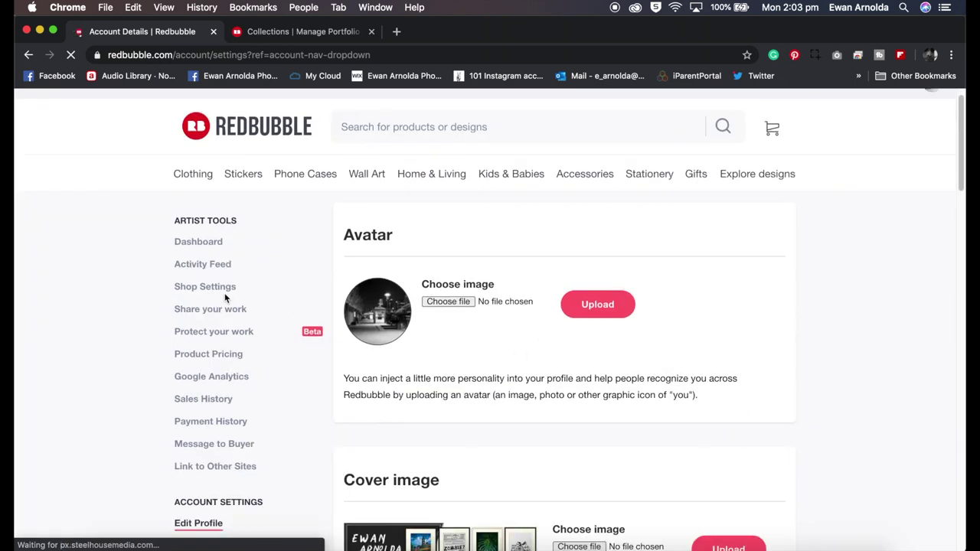
click(220, 287)
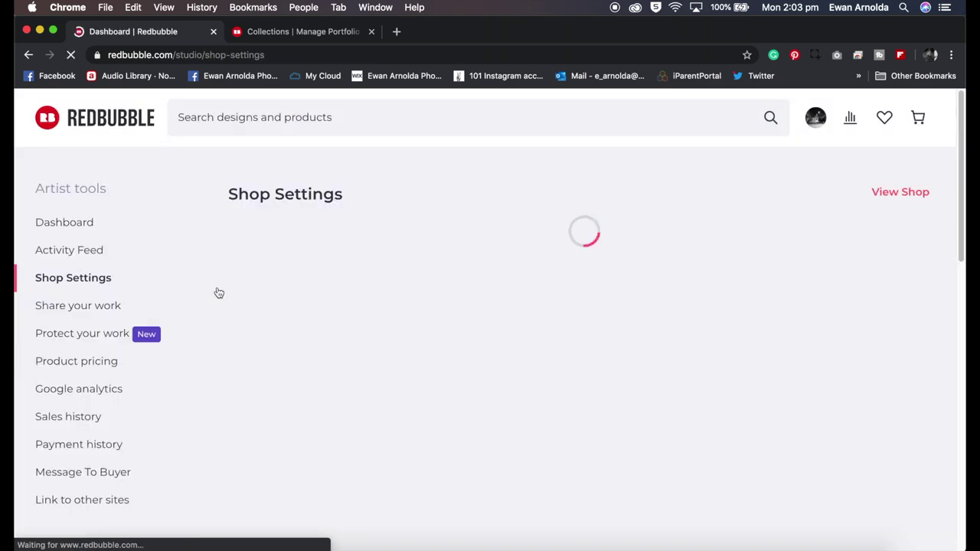
Step: Choose Photography as the featured collection and save the setting
click(544, 280)
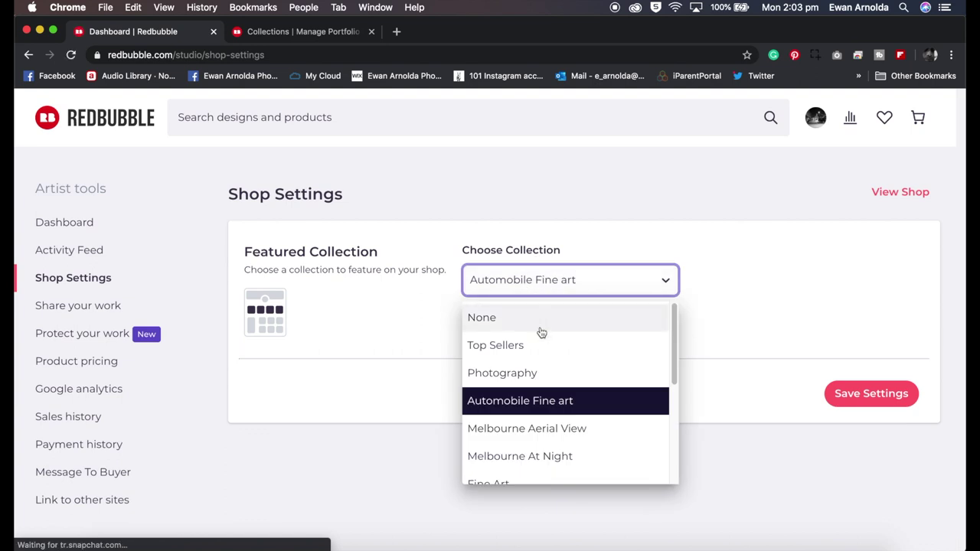
scroll(547, 346, down, 3)
scroll(549, 346, up, 3)
scroll(549, 360, down, 5)
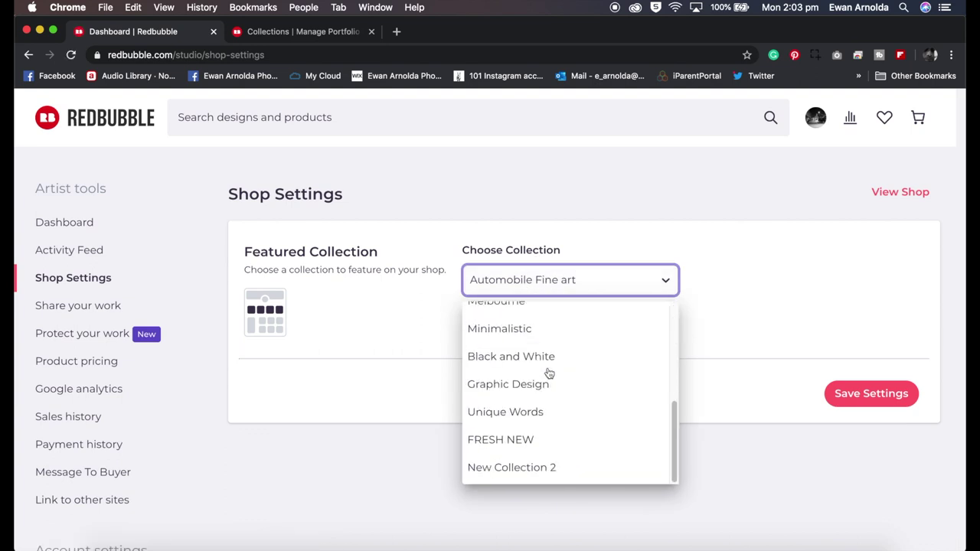
scroll(550, 368, up, 2)
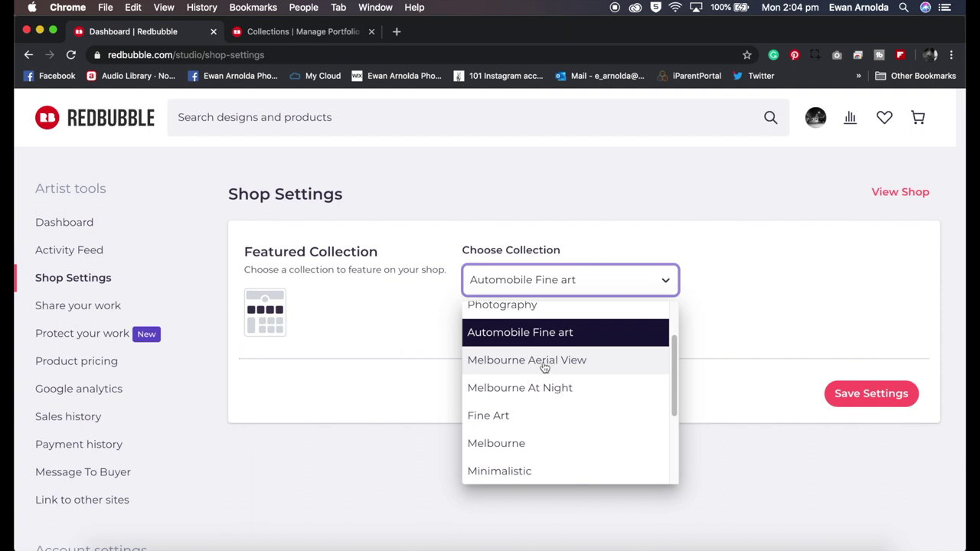
scroll(545, 369, up, 2)
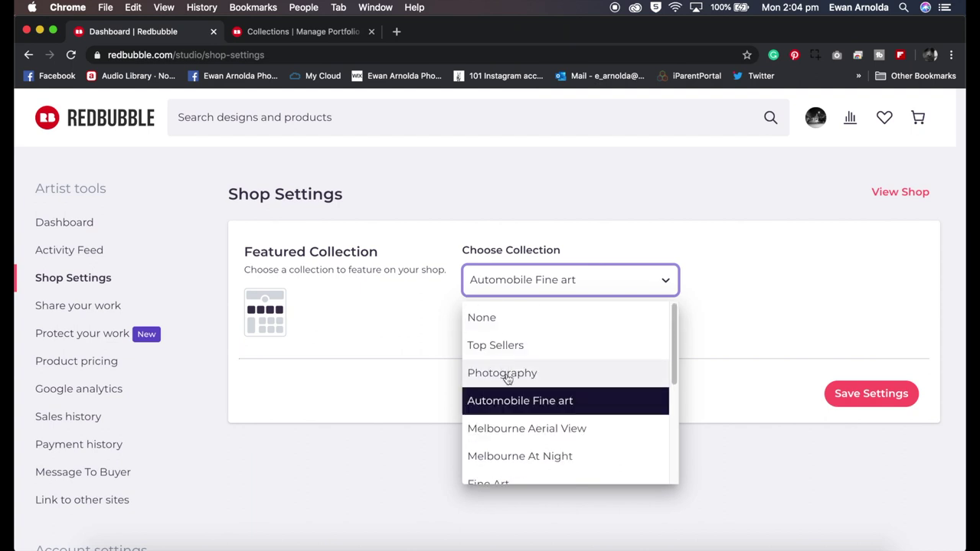
click(506, 375)
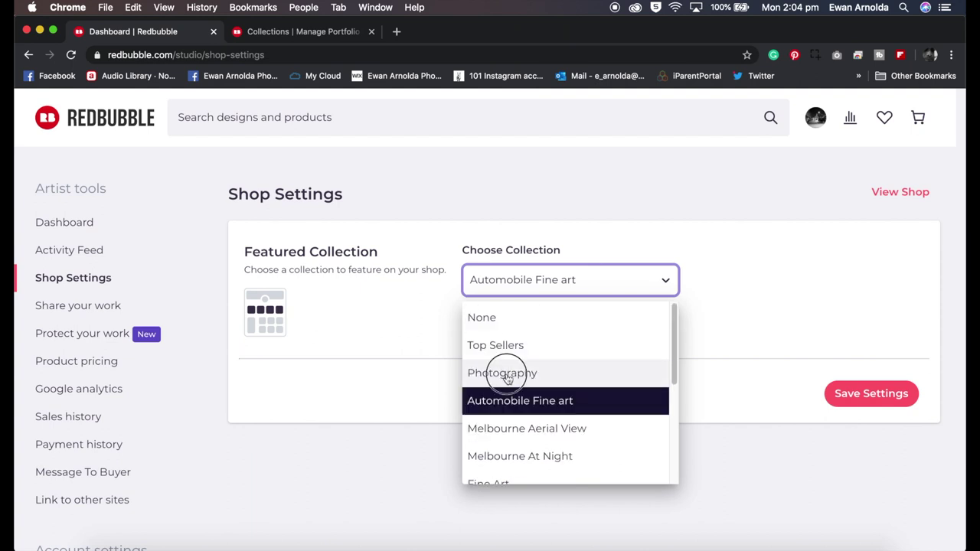
click(841, 394)
Step: Open the public shop from the collections page and scroll to the featured Photography collection
click(310, 38)
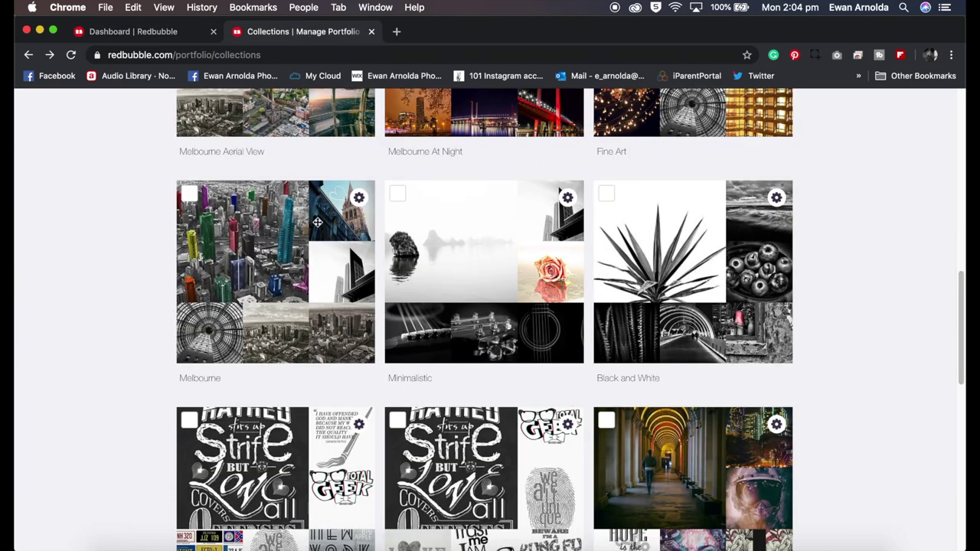
scroll(318, 215, up, 6)
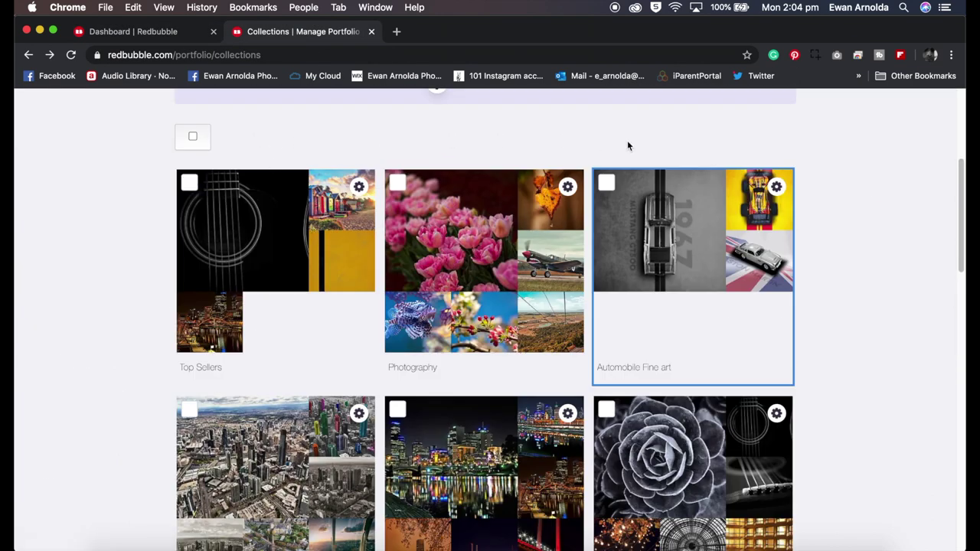
scroll(624, 147, up, 4)
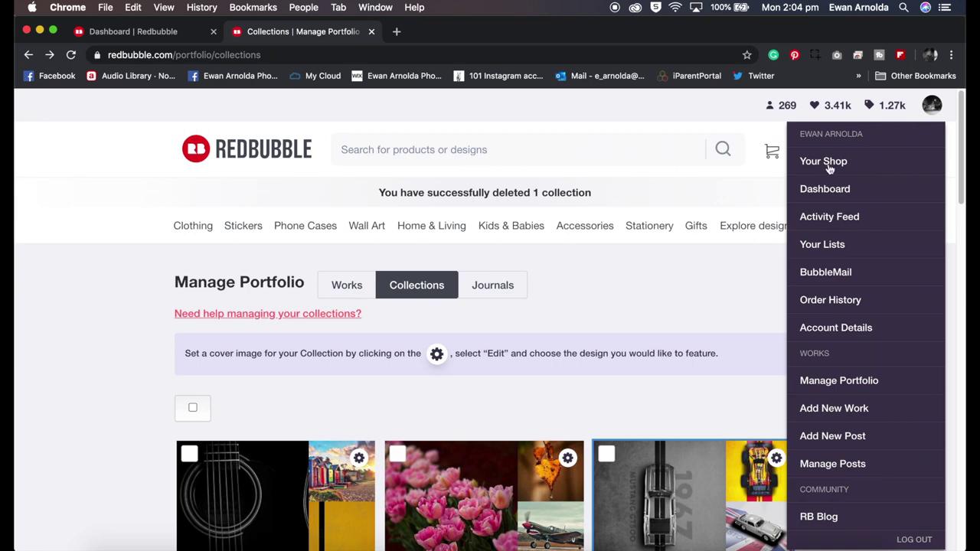
click(830, 167)
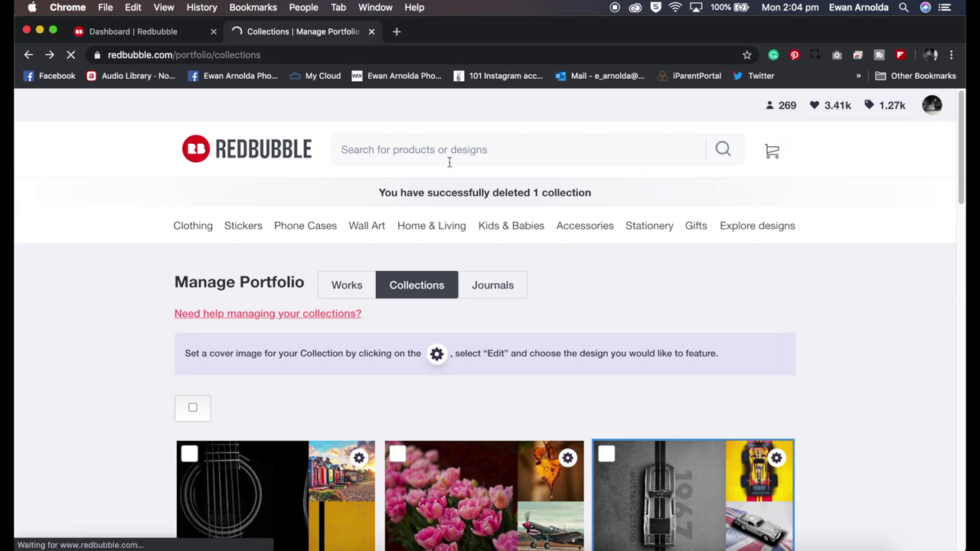
scroll(409, 211, down, 5)
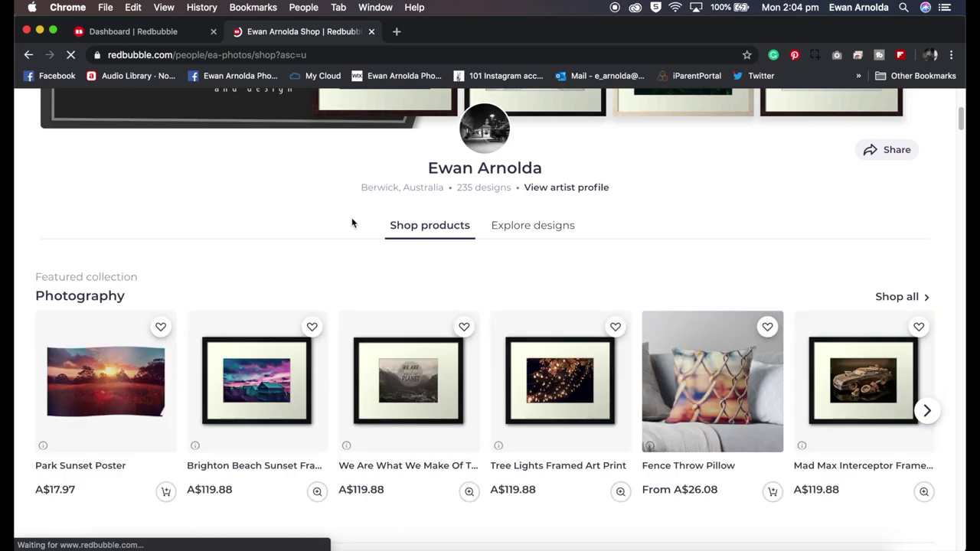
scroll(352, 218, down, 3)
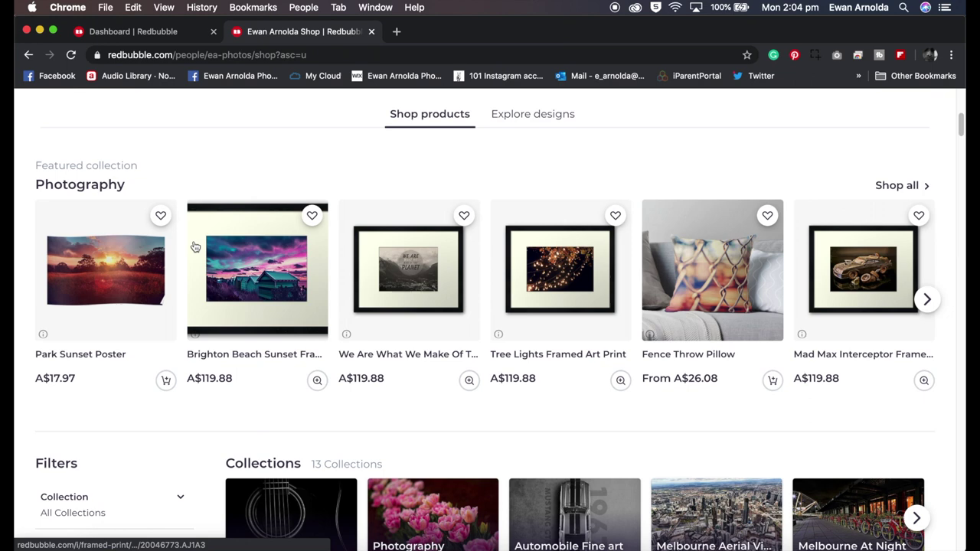
Step: Choose Top Sellers as the featured collection in Shop Settings and save
click(167, 32)
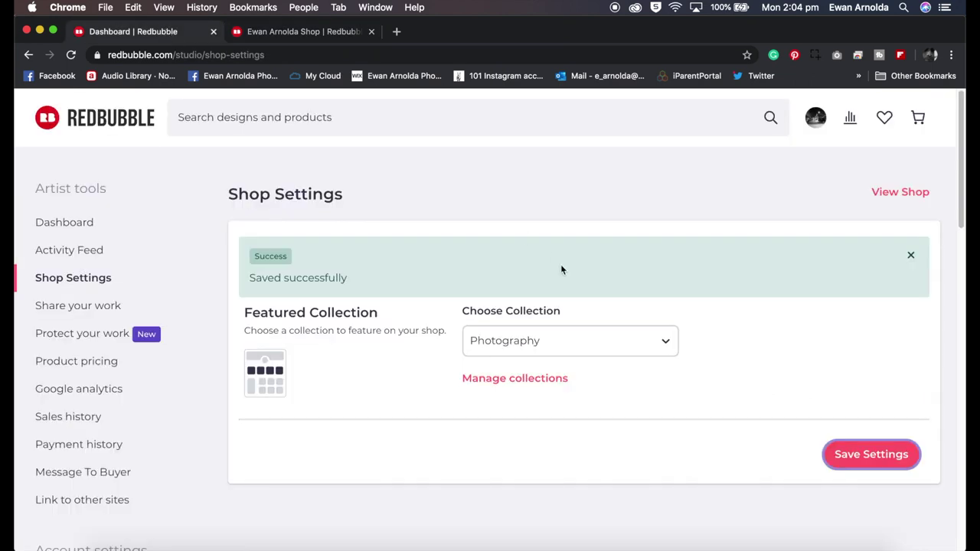
click(530, 345)
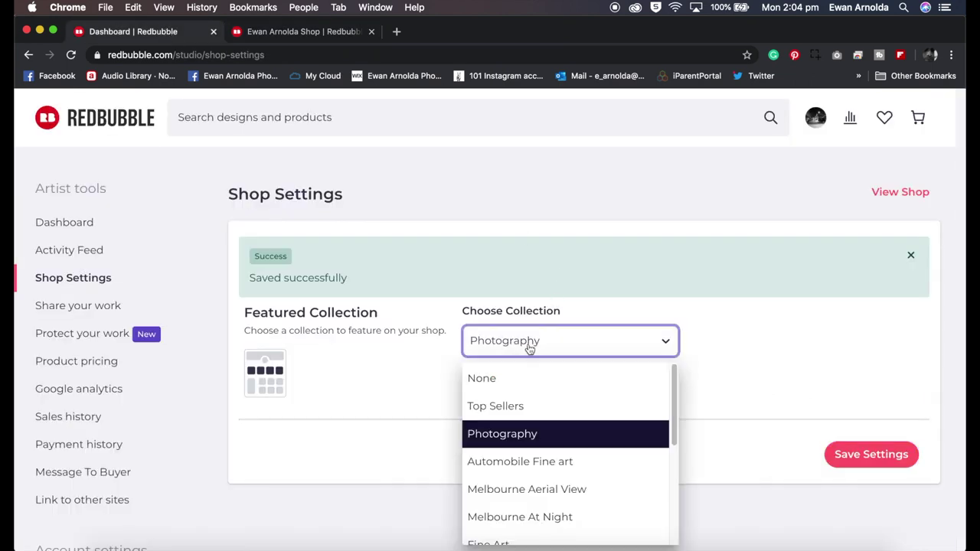
click(494, 407)
click(853, 458)
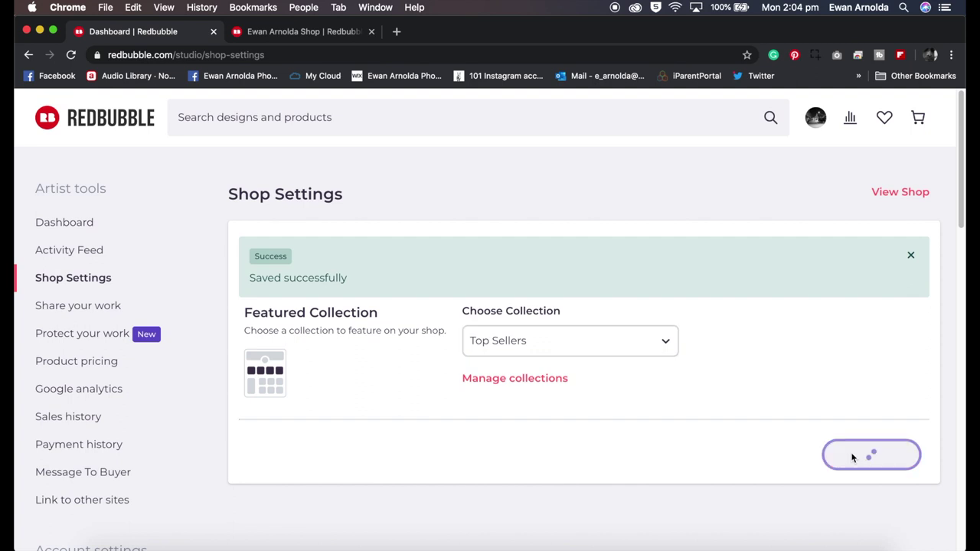
Step: Reload the public shop and scroll to confirm Top Sellers products are featured
click(299, 33)
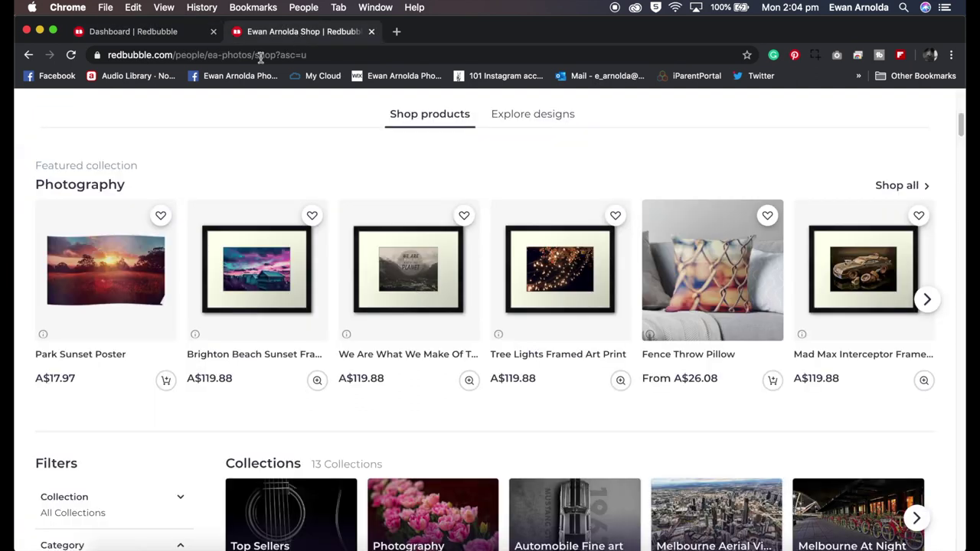
click(70, 56)
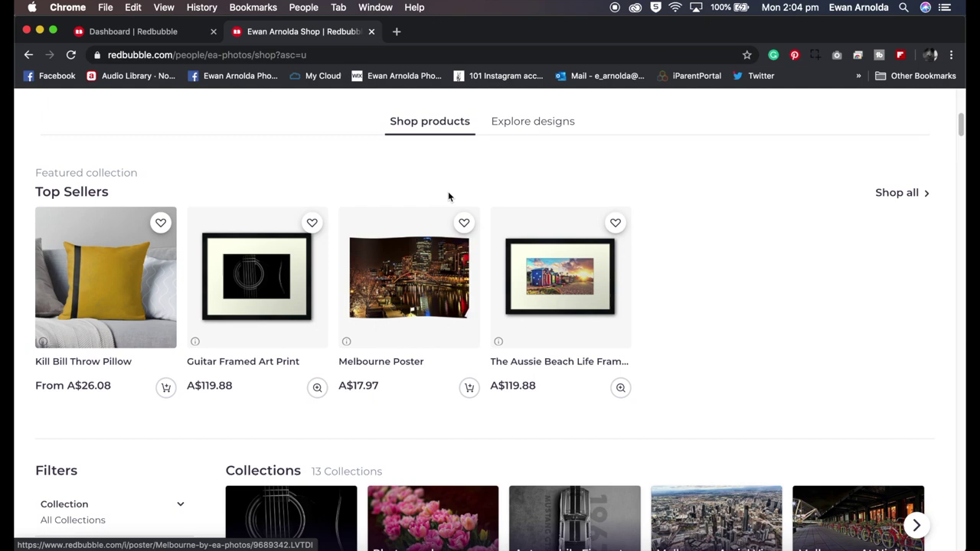
scroll(168, 371, down, 3)
scroll(160, 370, up, 1)
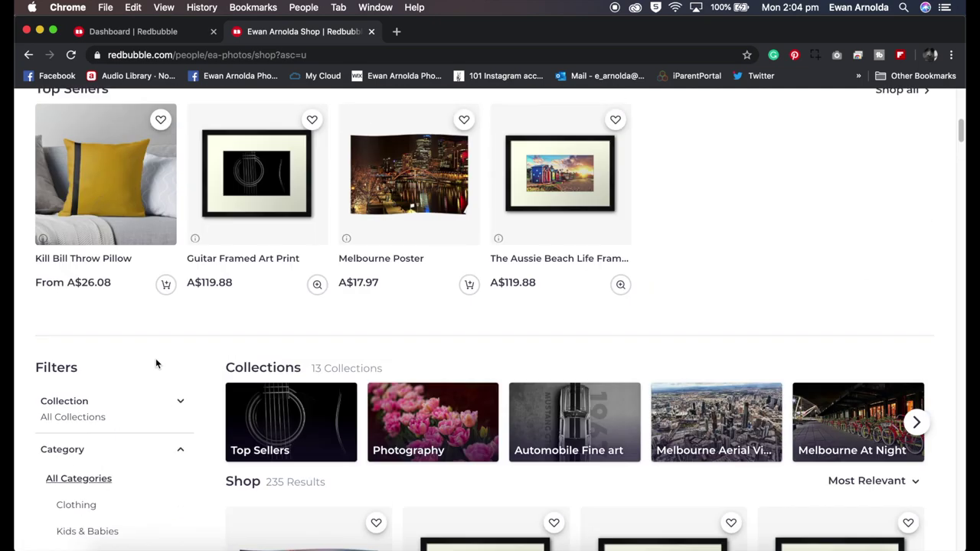
scroll(156, 363, up, 1)
scroll(157, 363, down, 4)
scroll(156, 363, up, 3)
scroll(156, 362, up, 10)
scroll(155, 361, down, 2)
scroll(156, 361, down, 3)
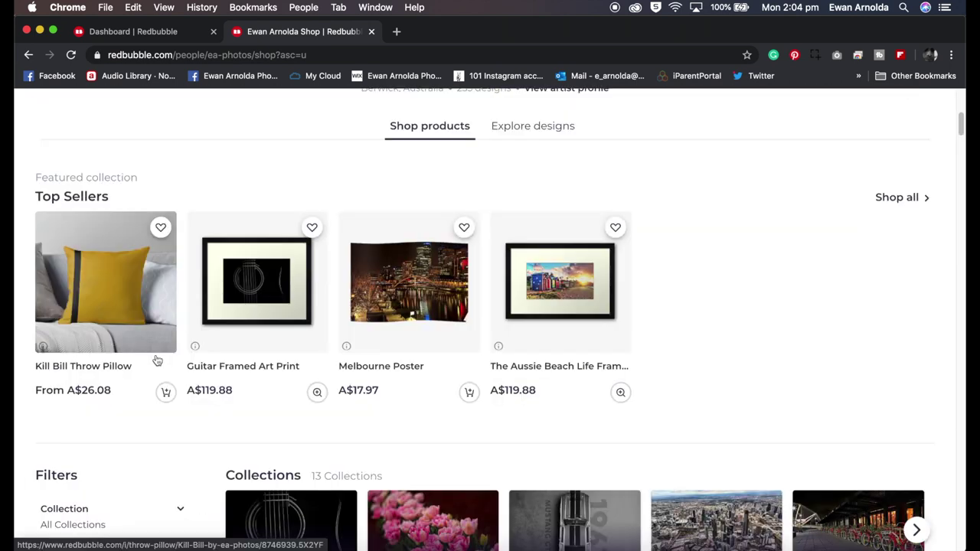